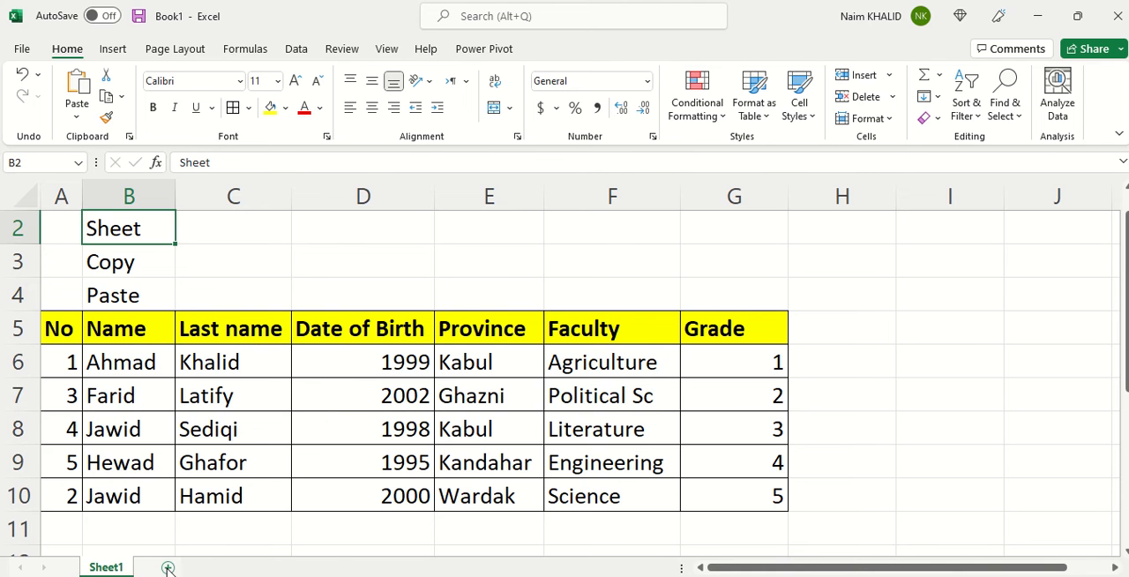
Add three new blank worksheets to the workbook after Sheet1.
left_click(167, 568)
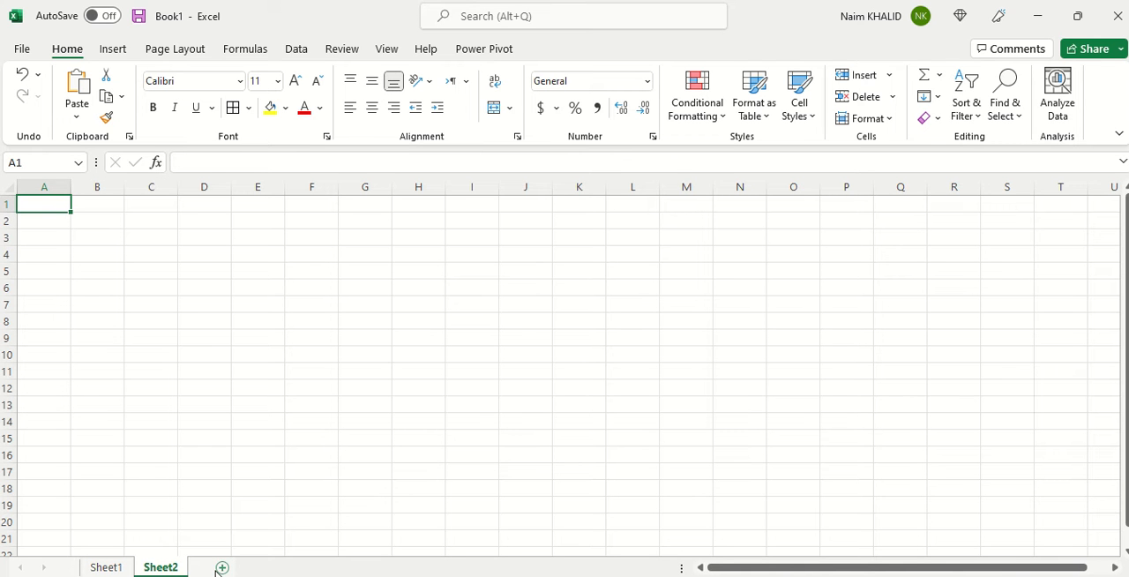
left_click(221, 570)
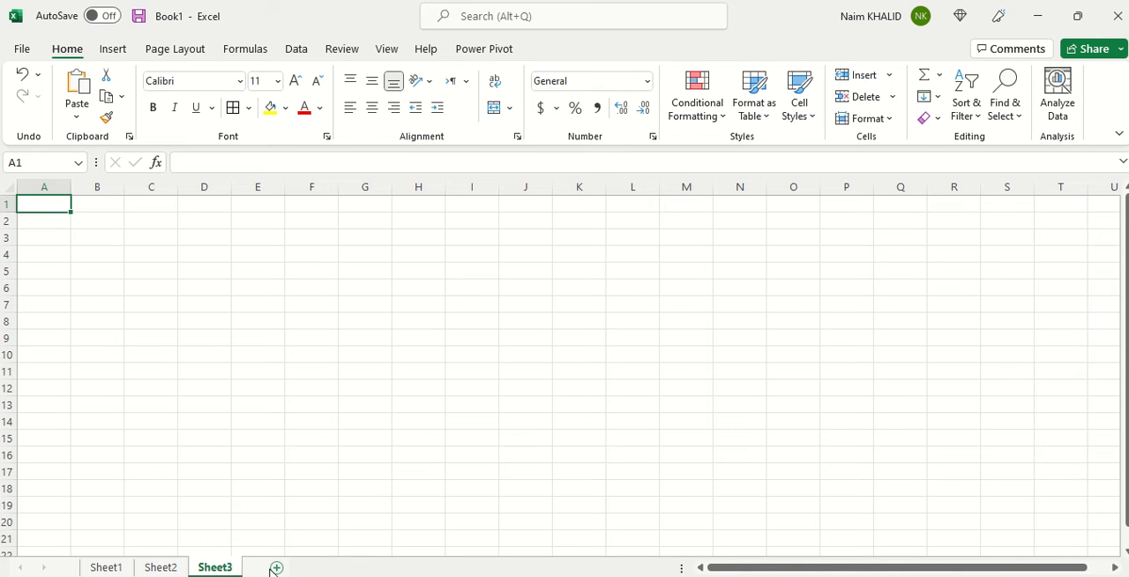
left_click(274, 570)
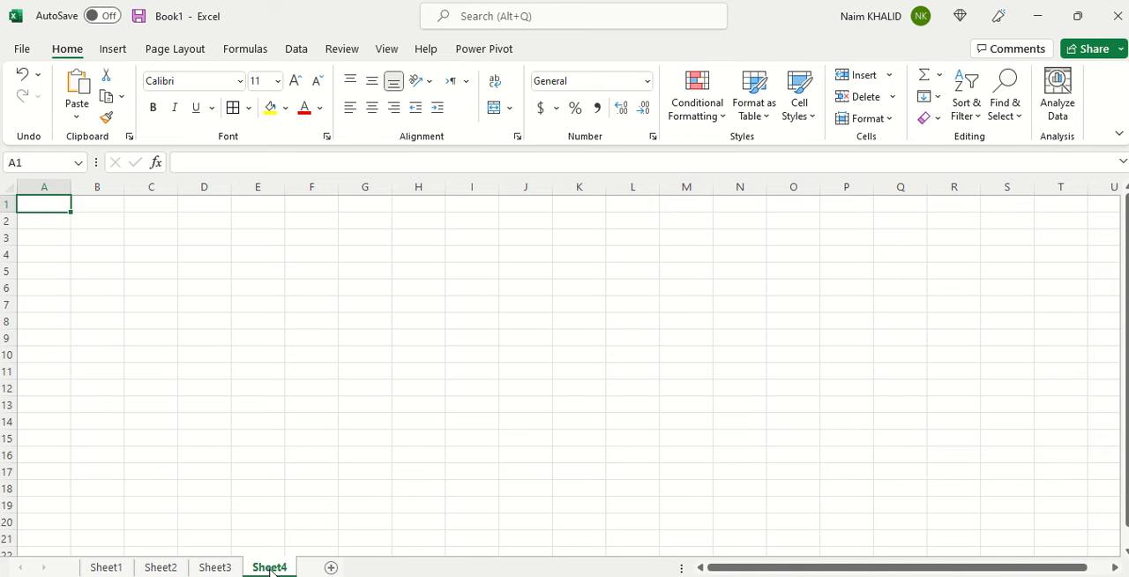
Rename the Sheet1 worksheet containing the student table as "جدول".
left_click(117, 570)
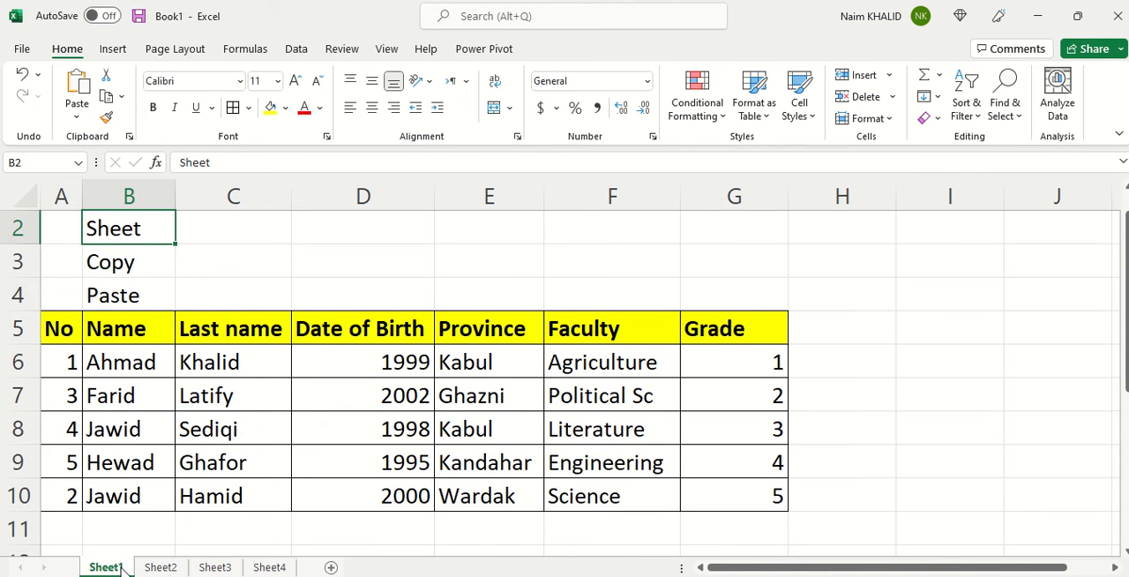
right_click(126, 571)
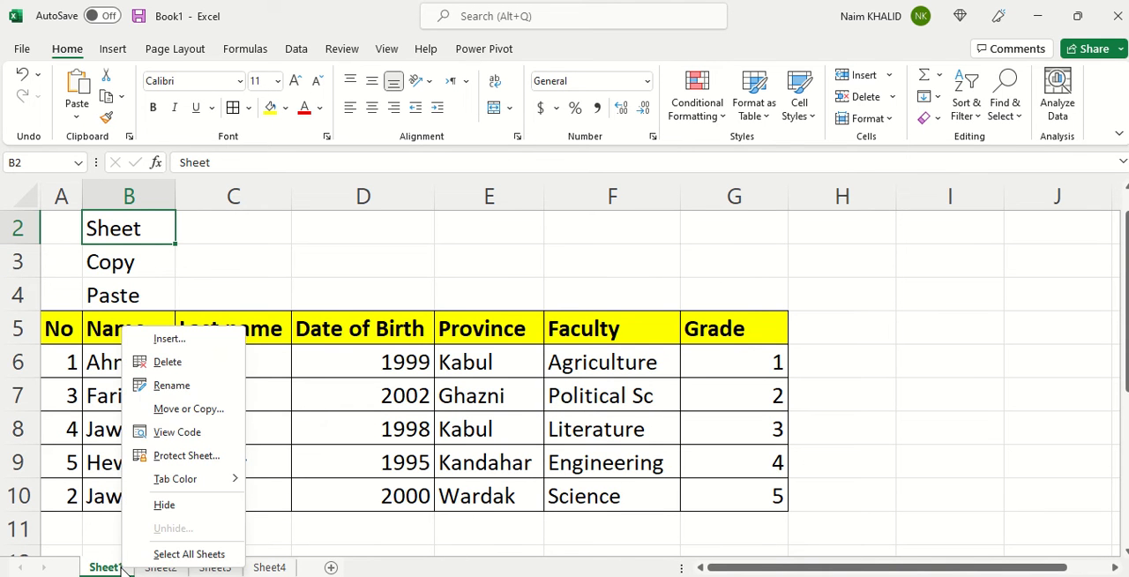
left_click(184, 387)
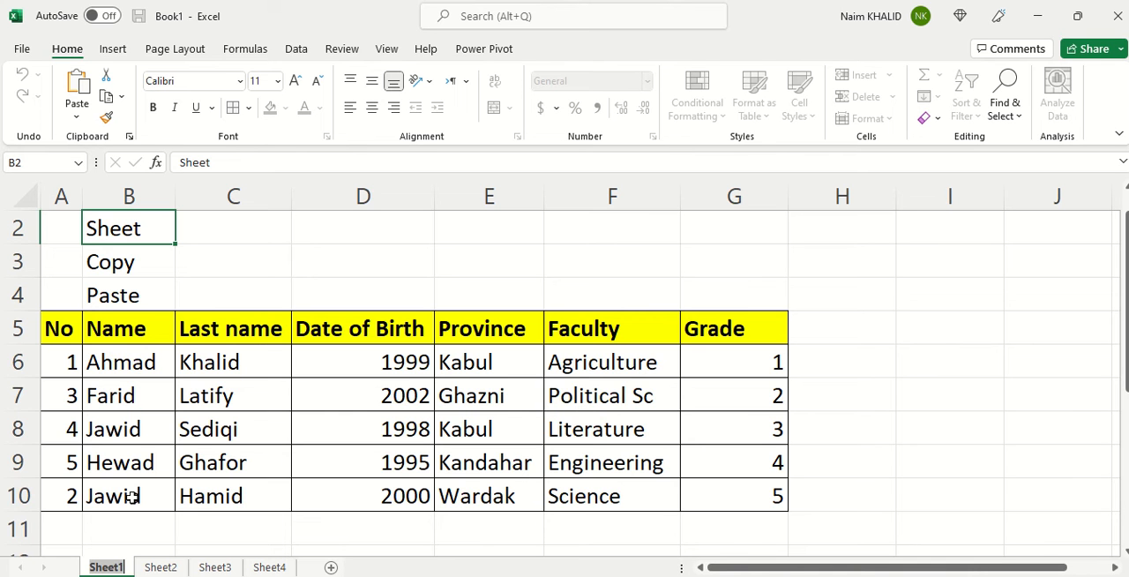
type("جدول")
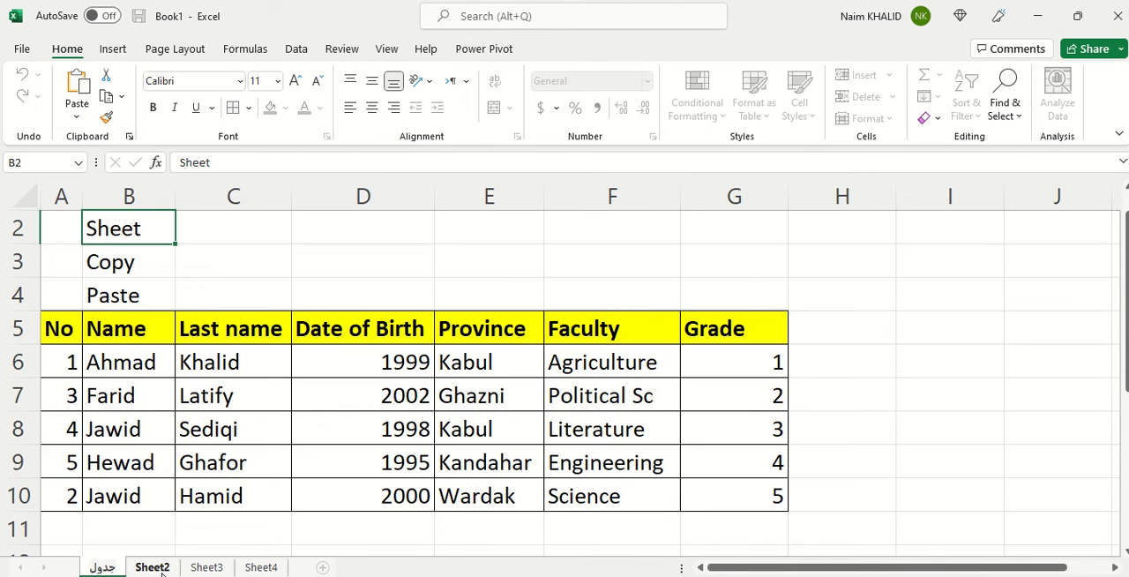
Rename the Sheet2 worksheet as "حاضری".
left_click(157, 569)
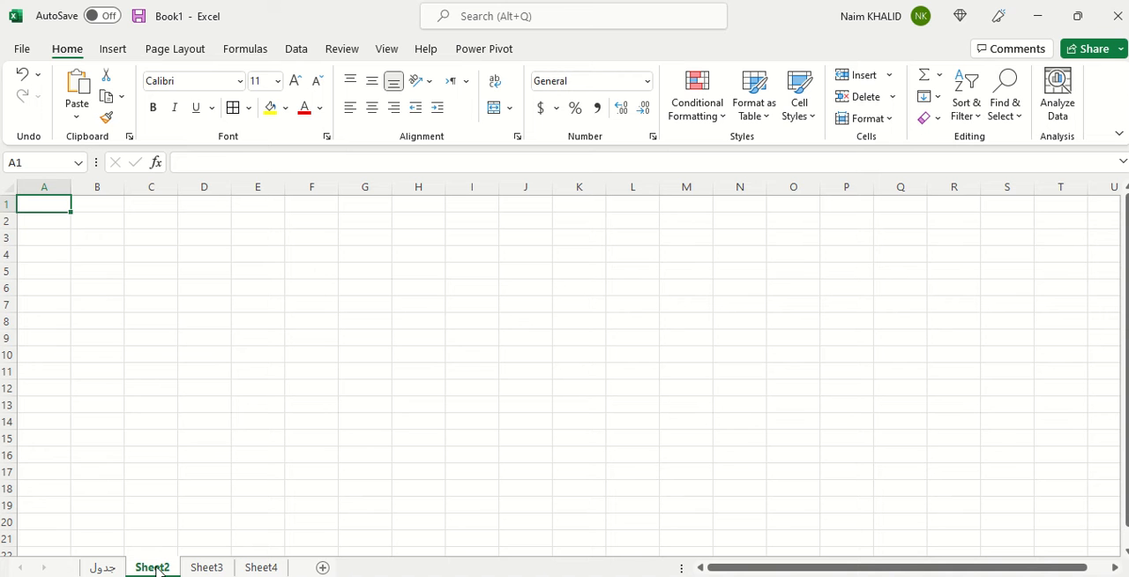
double_click(155, 568)
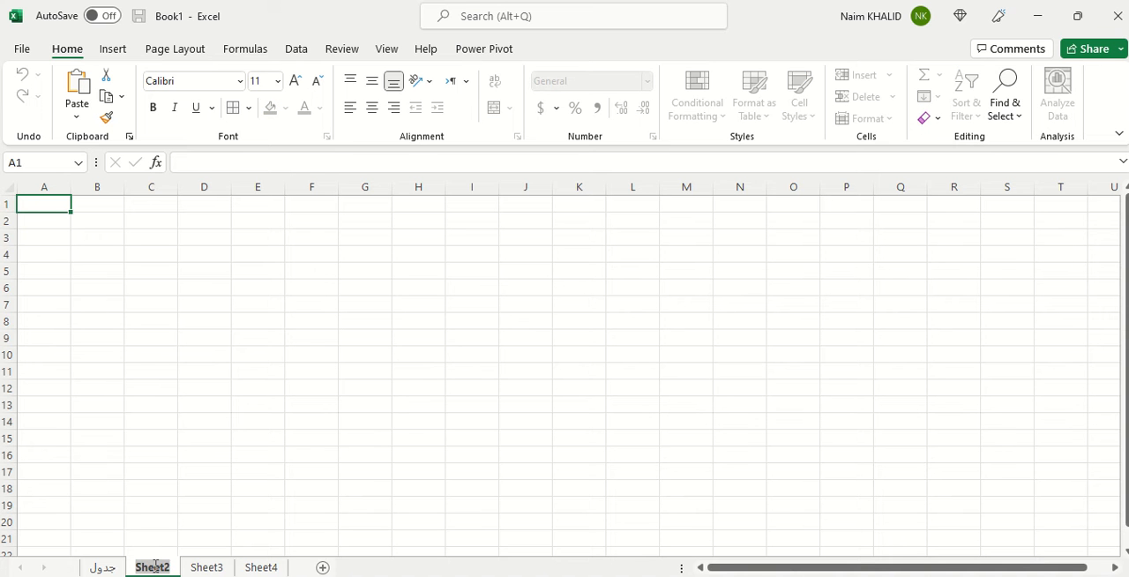
type("خاص")
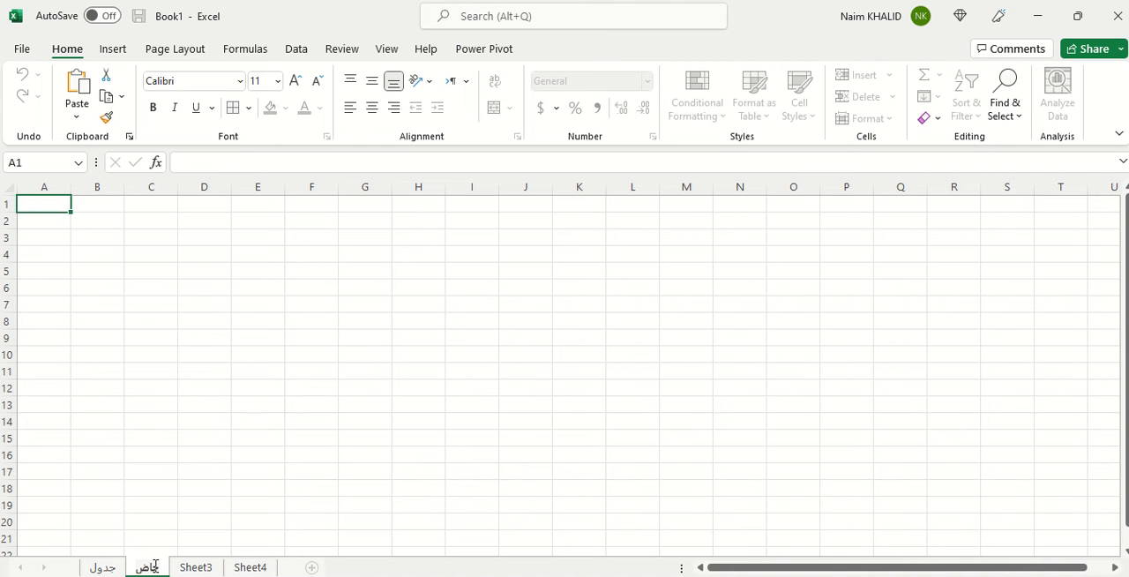
type("ري")
key("Return")
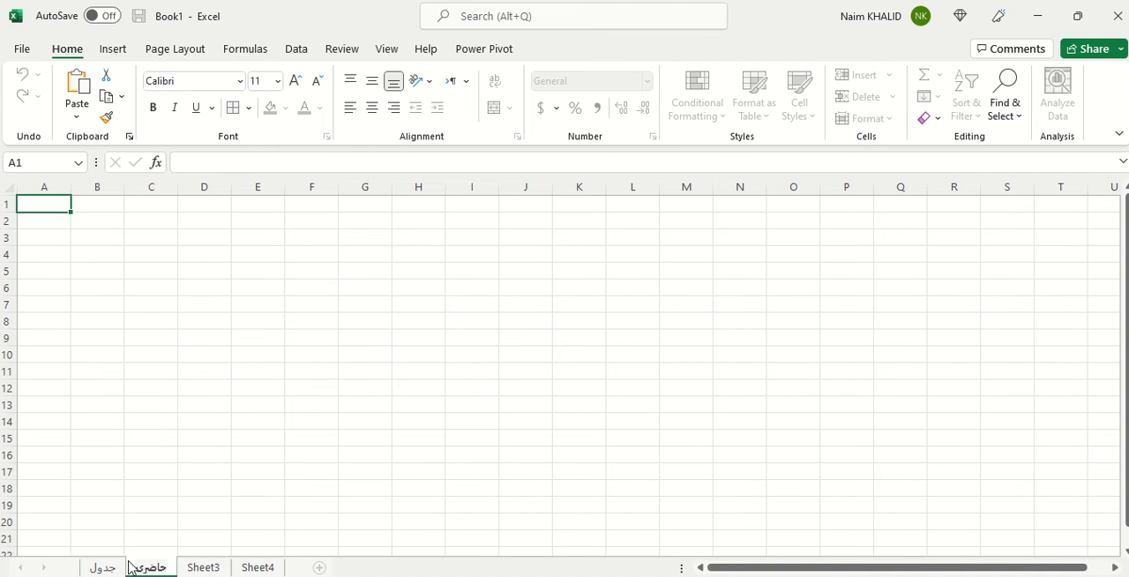
Set the tab color of the جدول worksheet to the orange theme color.
left_click(106, 569)
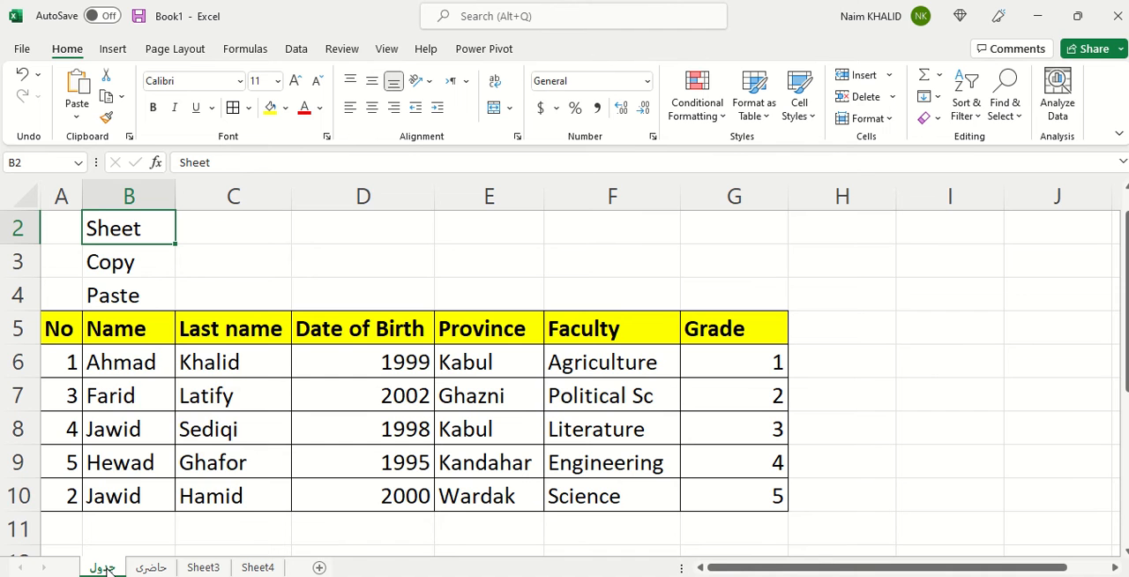
right_click(104, 567)
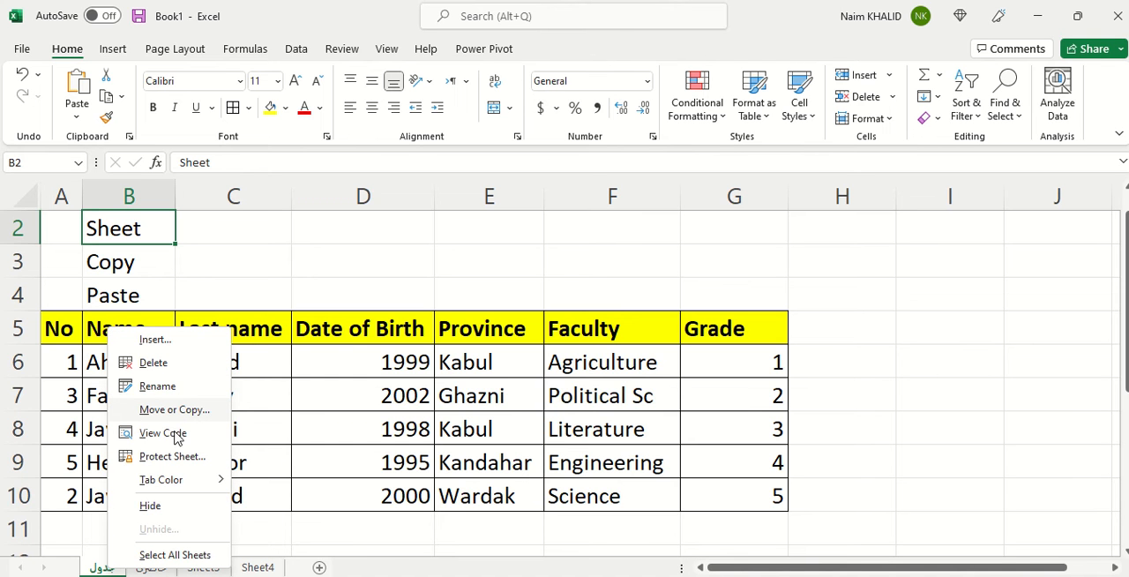
mouse_move(185, 488)
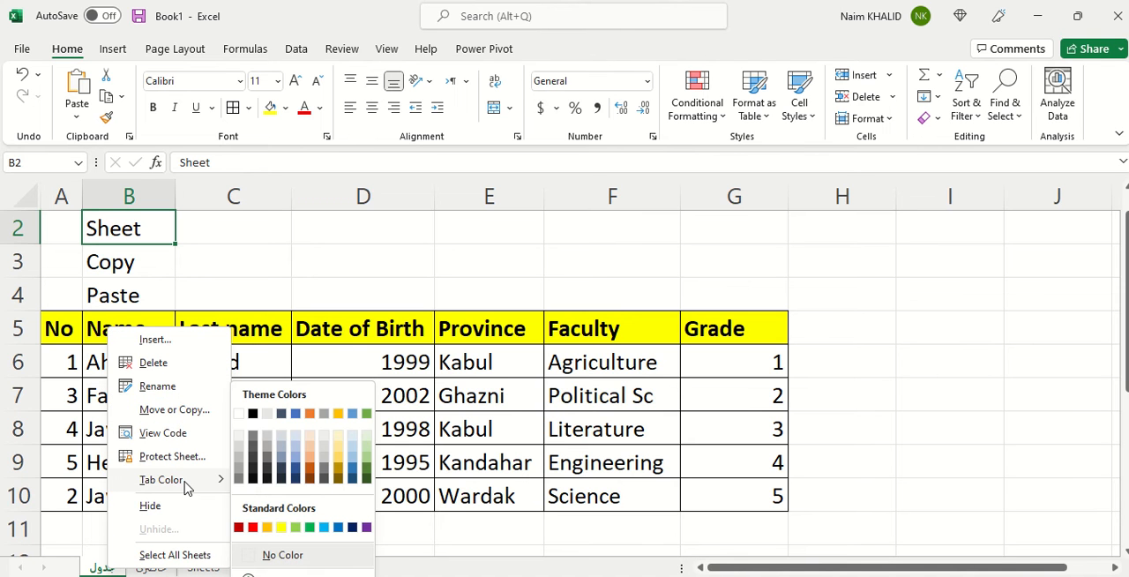
left_click(310, 414)
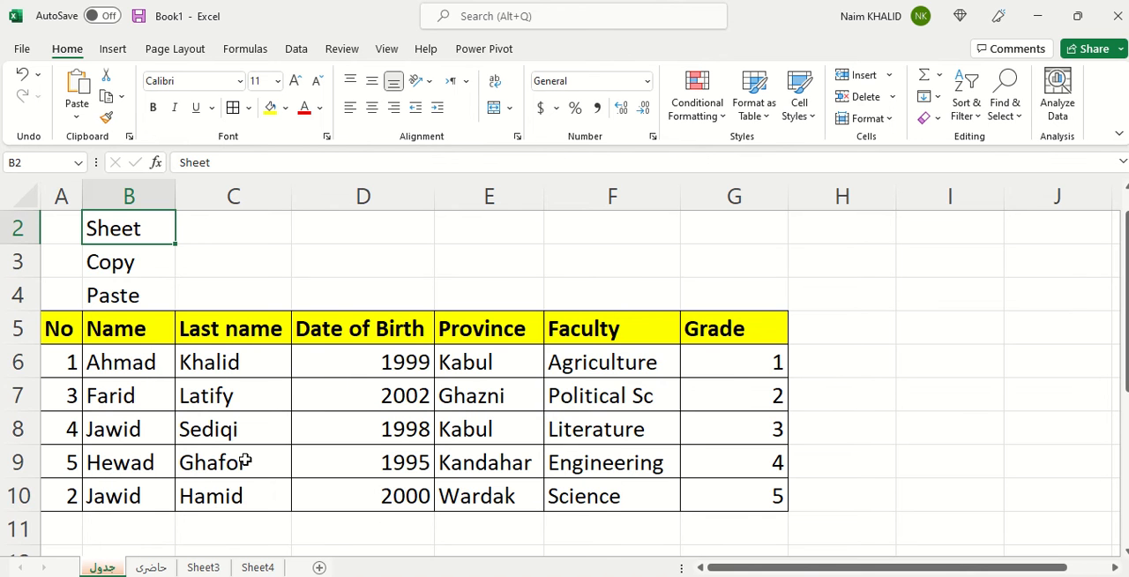
Set the tab color of the حاضری worksheet to the blue theme color.
left_click(152, 569)
right_click(161, 569)
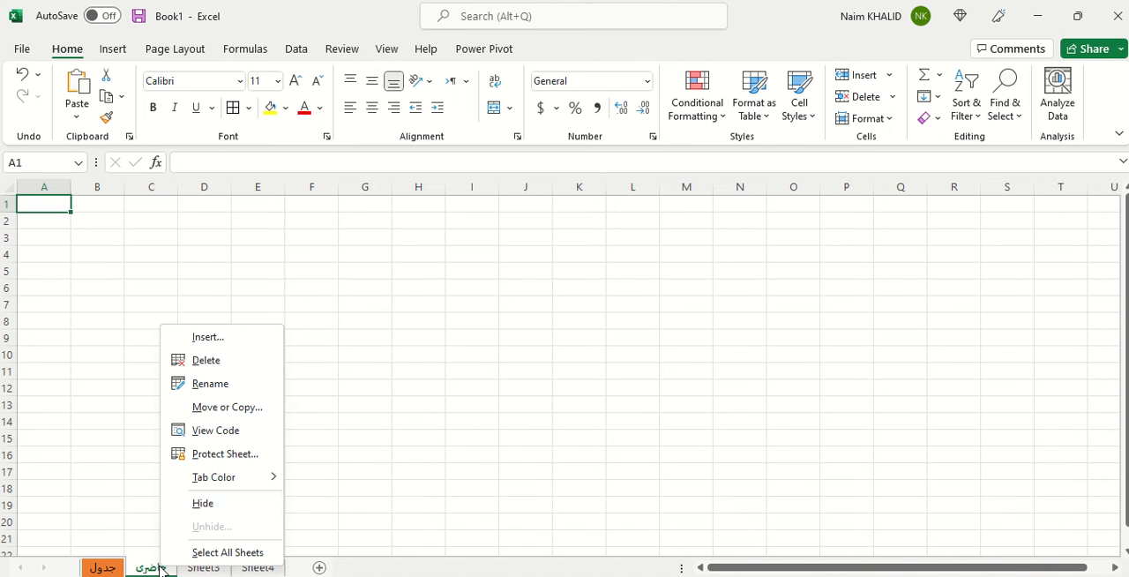
mouse_move(224, 477)
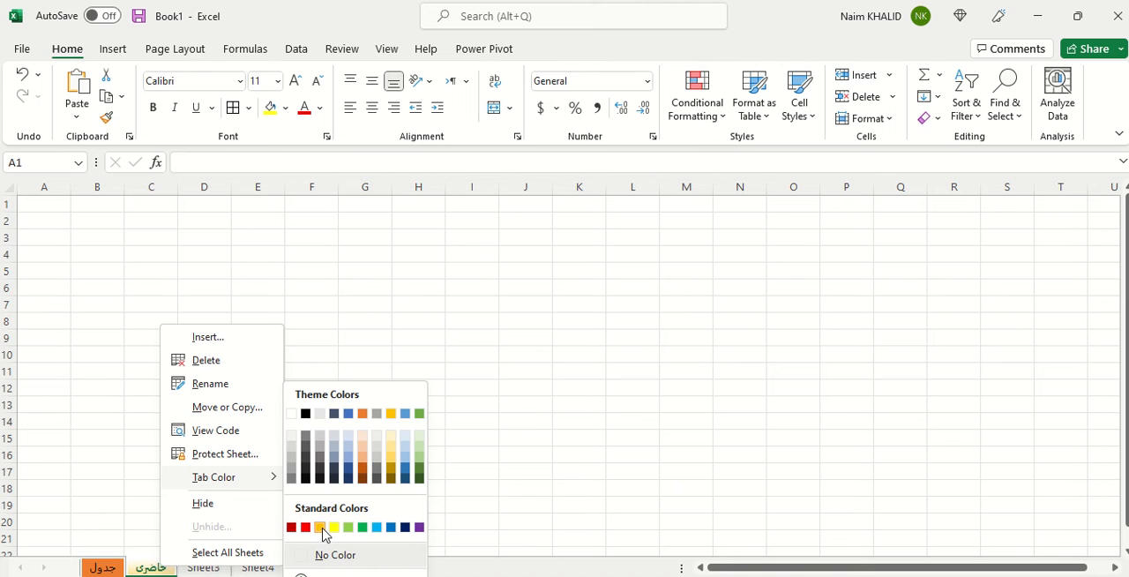
left_click(348, 413)
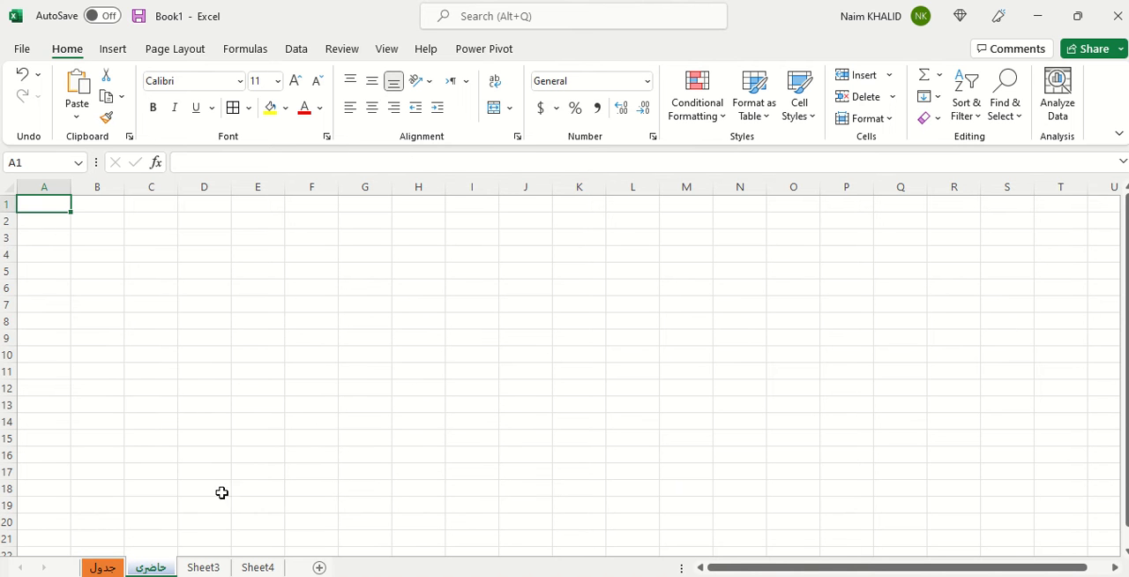
Enter the text "ctl+c" in cell C3 of the جدول worksheet, beside the Copy label.
left_click(120, 569)
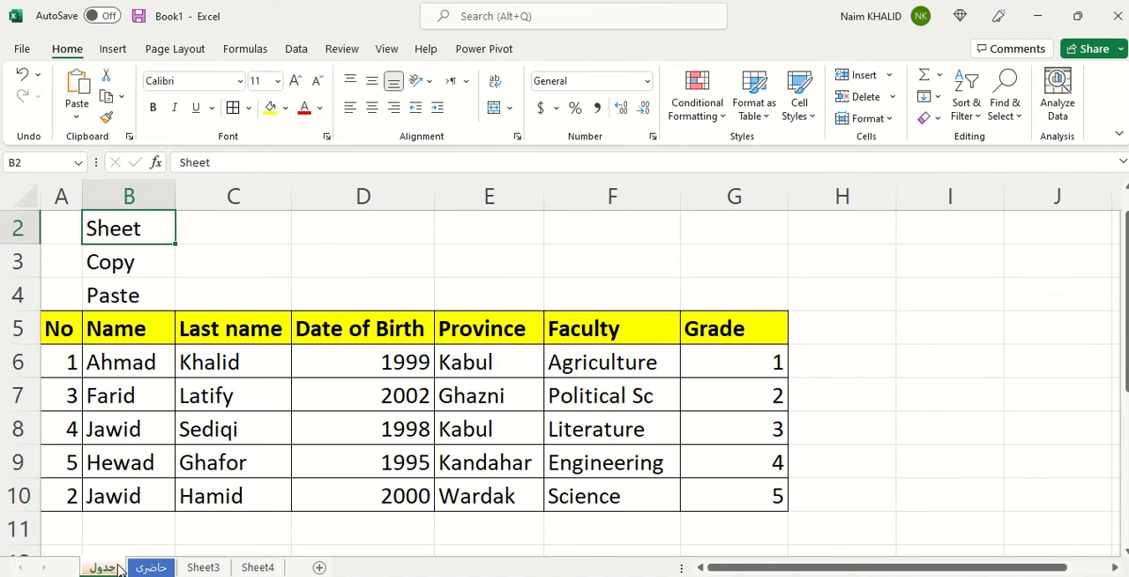
left_click(151, 264)
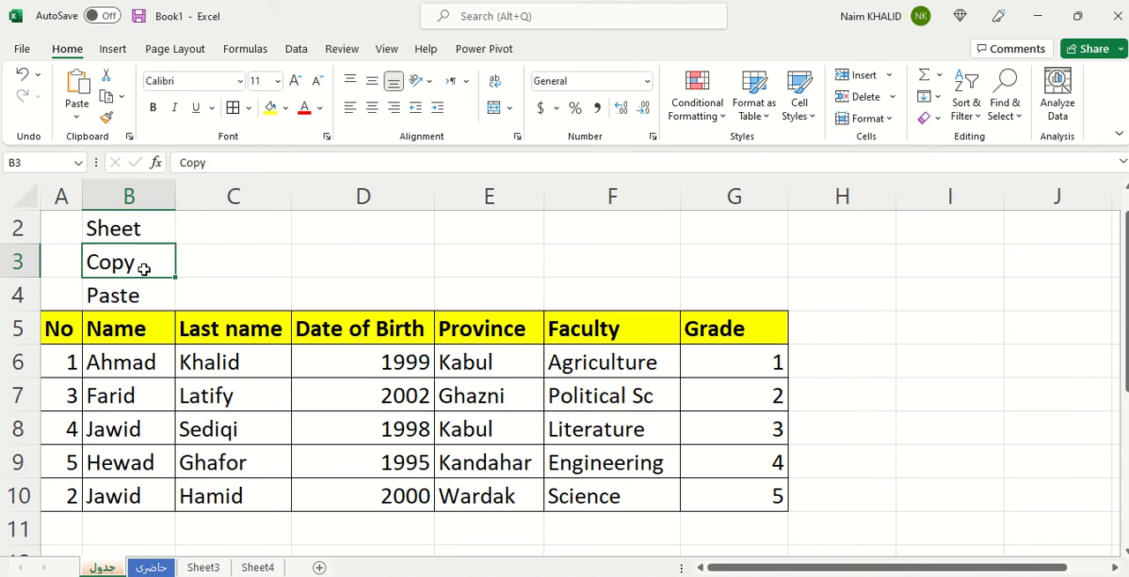
left_click(201, 263)
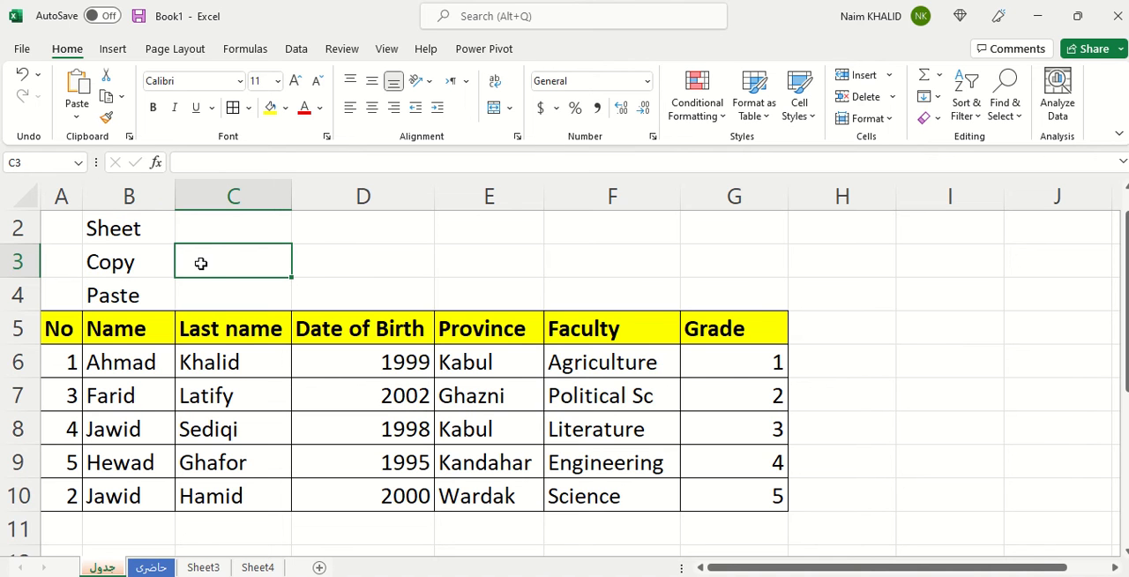
type("زمل")
key("BackSpace")
key("BackSpace")
key("BackSpace")
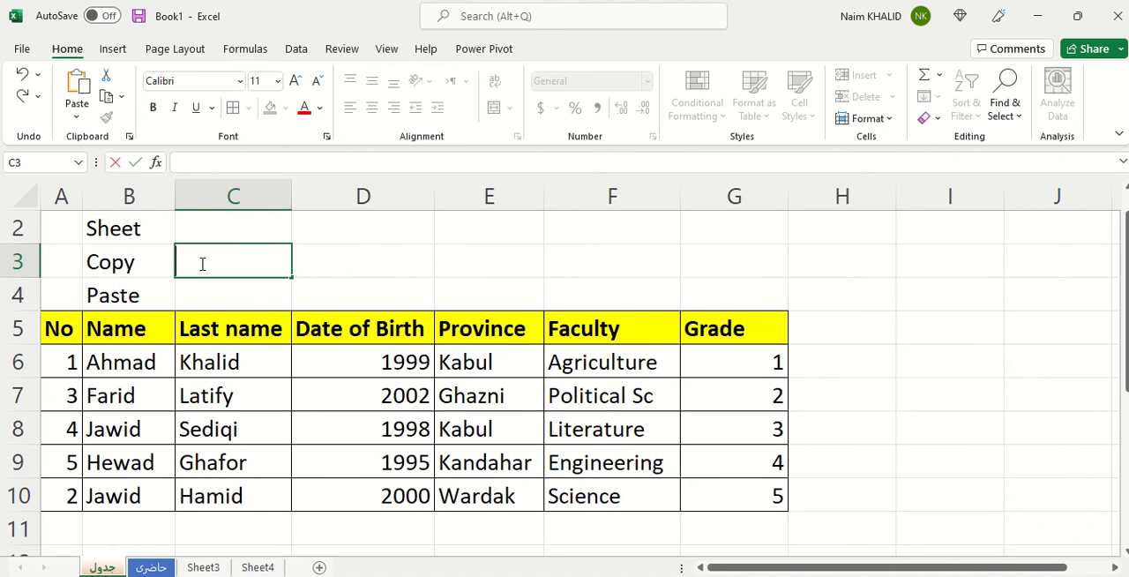
type("cg")
key("BackSpace")
type("tl+c")
Enter the text "selection" in cell D3.
left_click(394, 260)
type("s")
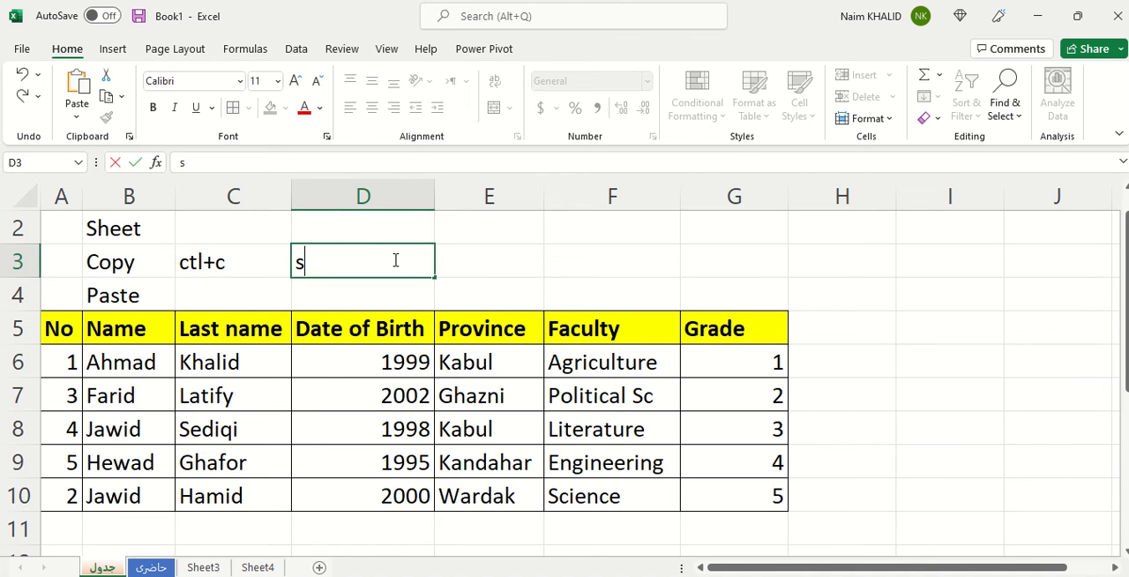
type("elle")
key("BackSpace")
key("BackSpace")
type("ection")
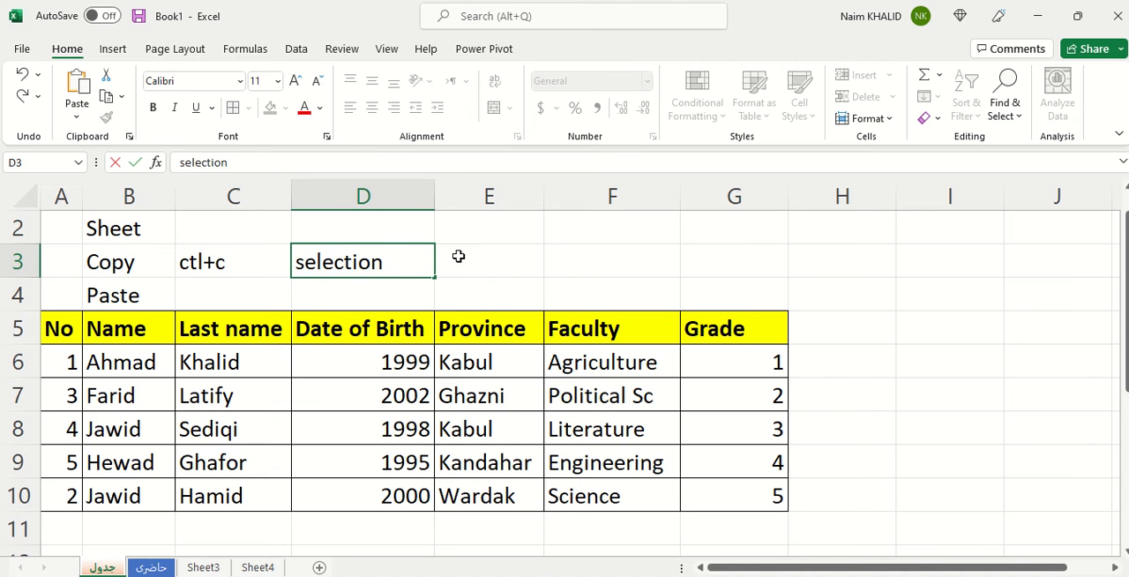
Enter the text "ctl+a" in cell E3, beside the selection label.
left_click(496, 255)
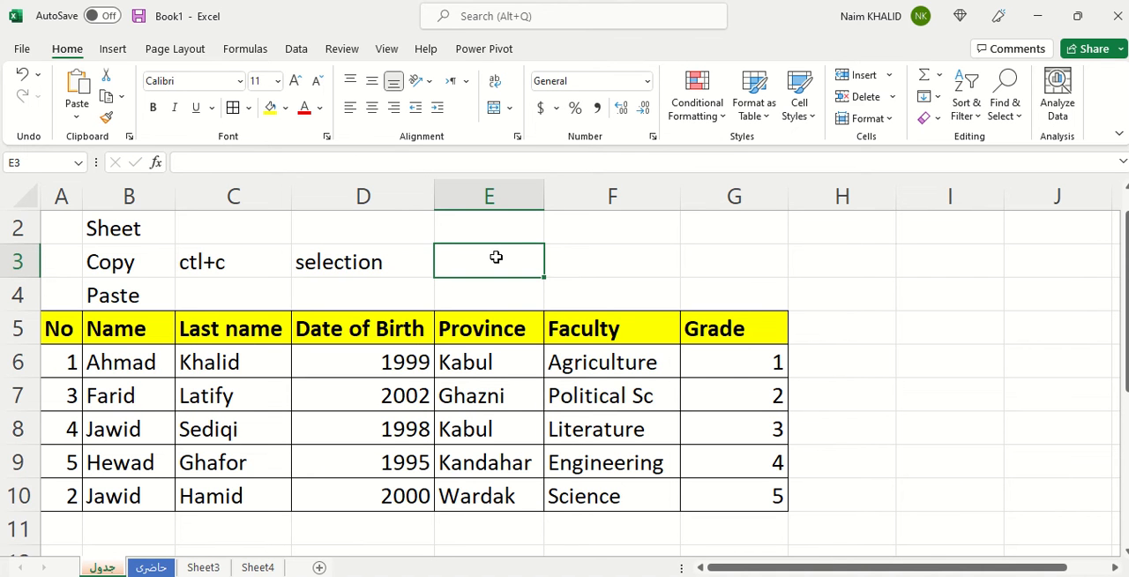
double_click(496, 256)
type("ctl")
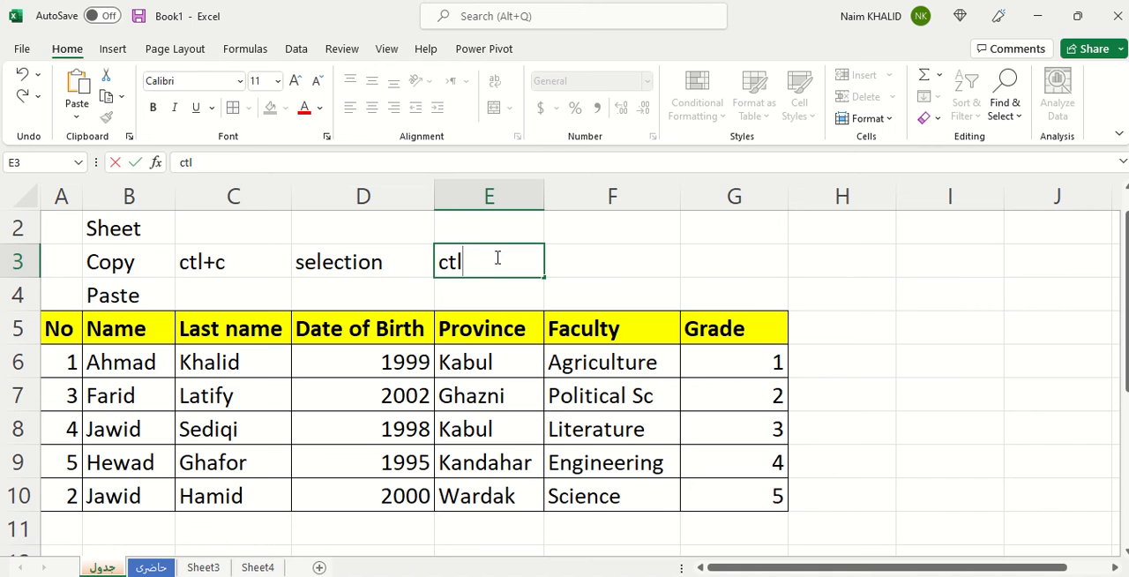
type("+a")
key("ctrl+a")
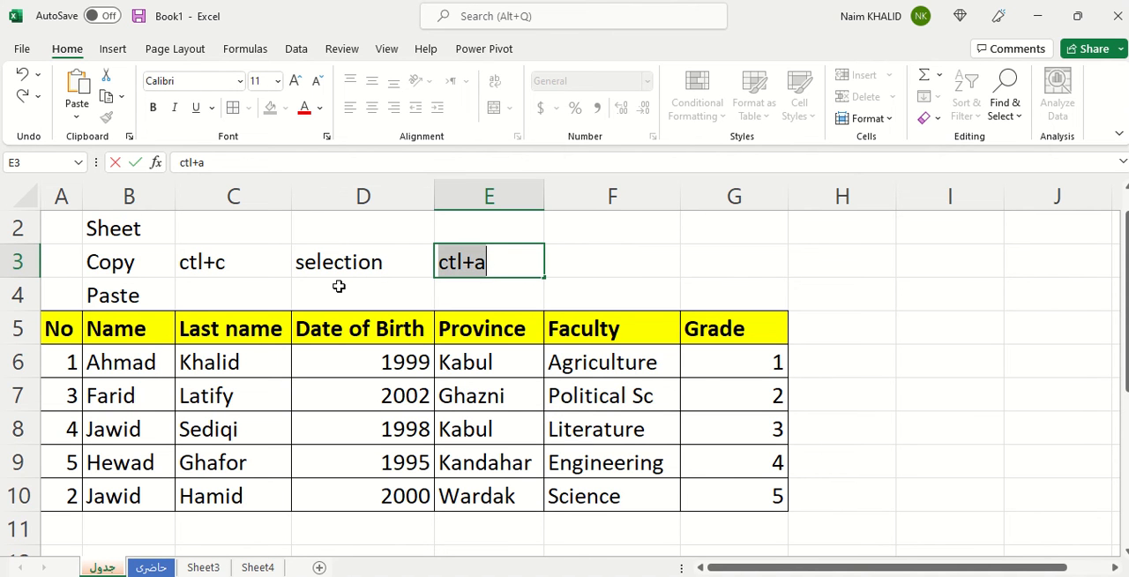
left_click(590, 260)
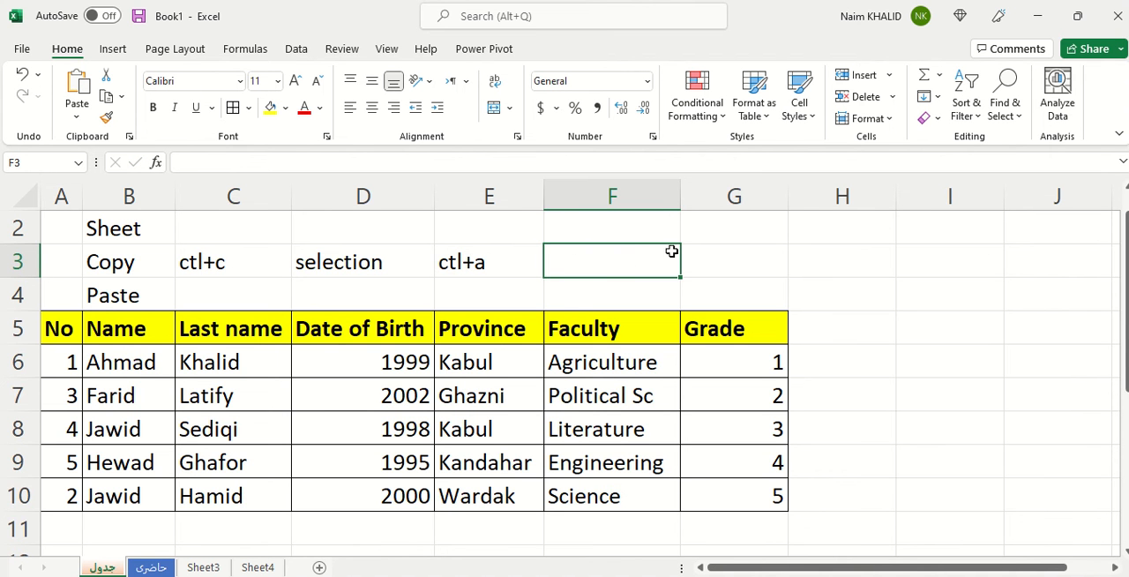
Select all cells of the جدول worksheet, and clear the selection by returning to cell F3.
left_click(699, 253)
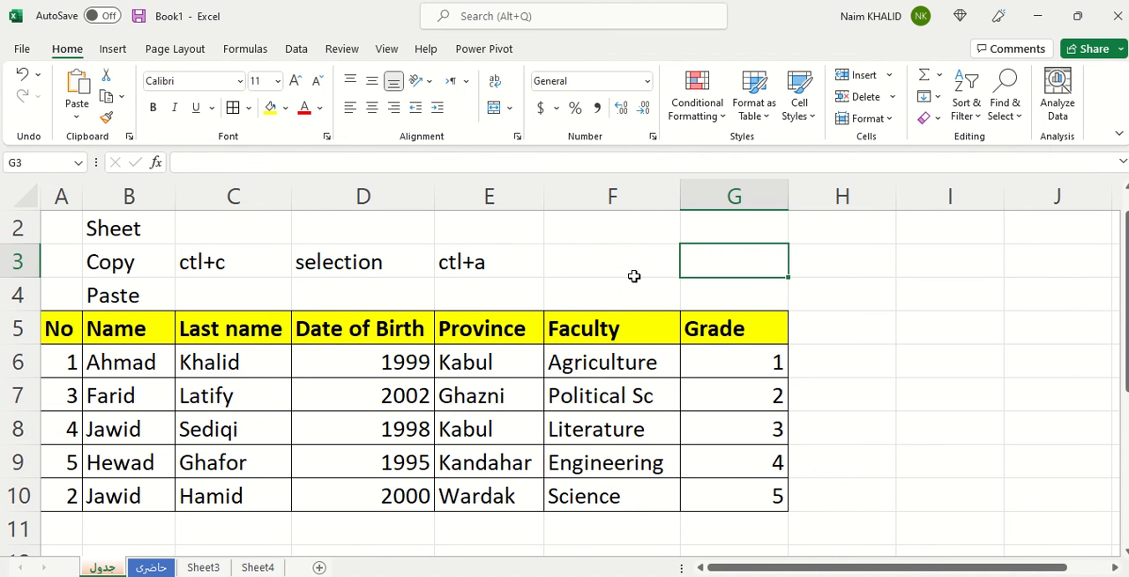
key("ctrl+a")
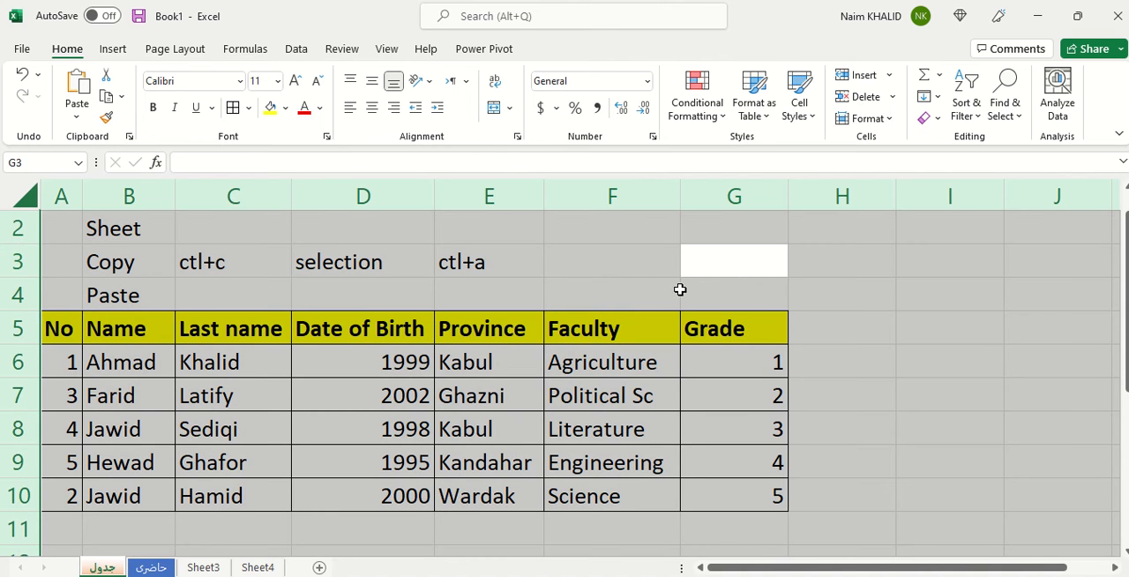
left_click(604, 265)
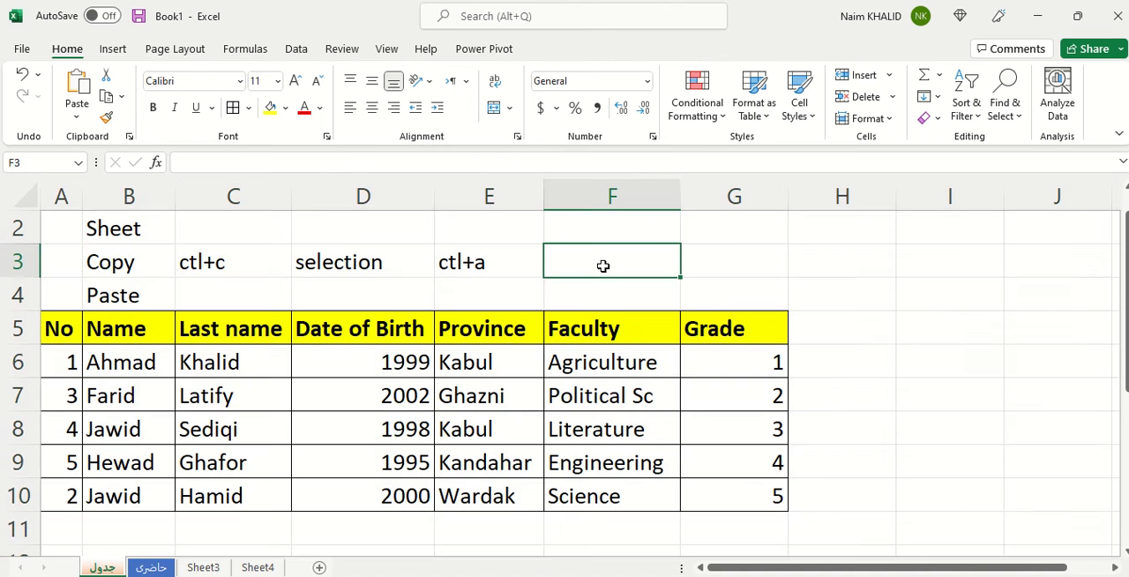
Enter the text "ctl+v" in cell C4, beside the Paste label.
left_click(190, 299)
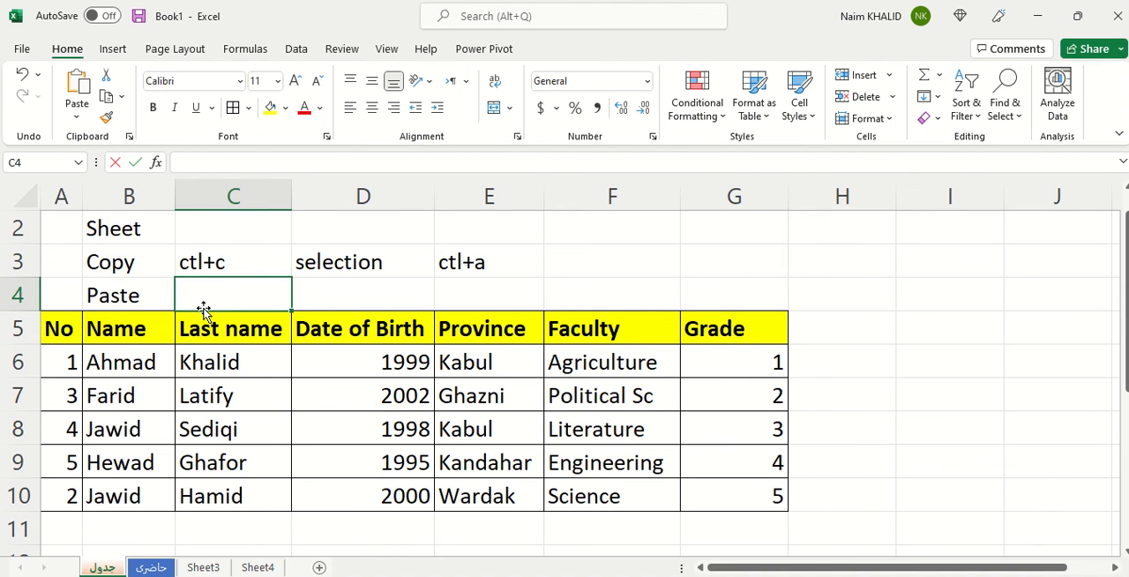
type("ctl")
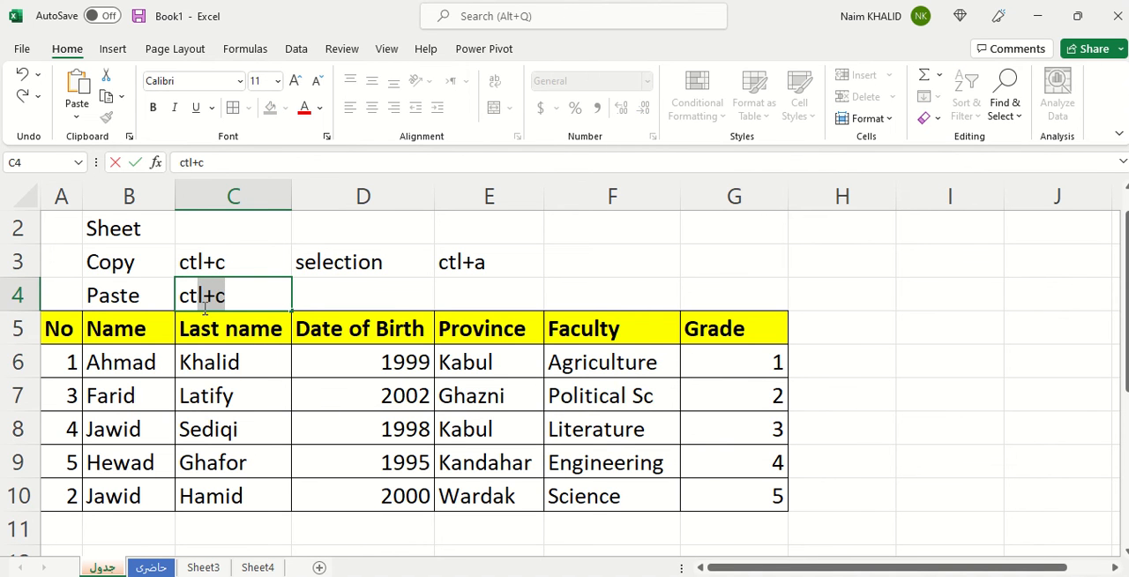
type("+v")
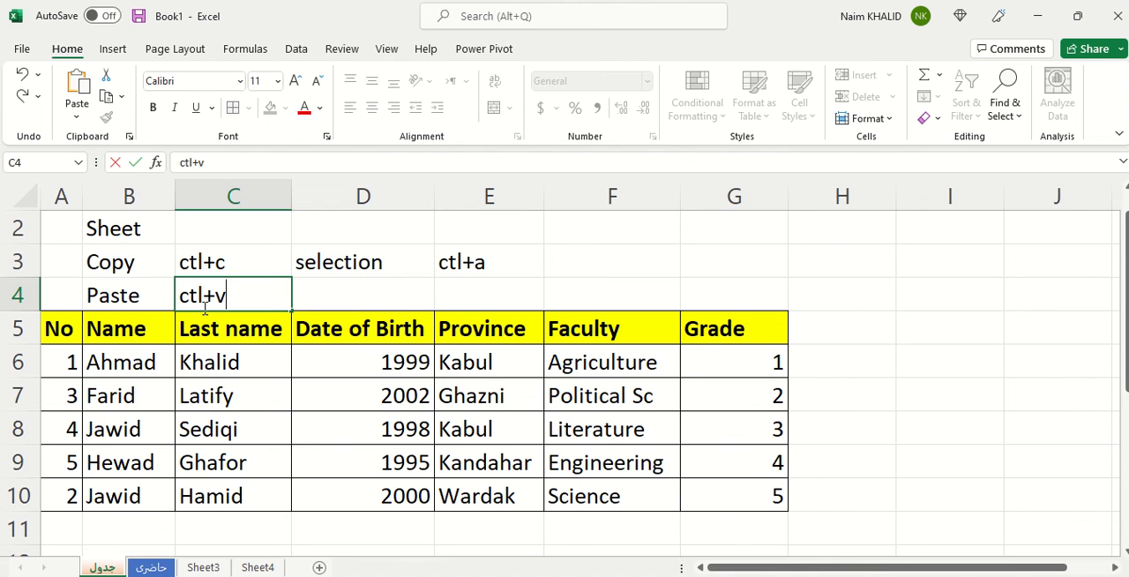
left_click(316, 290)
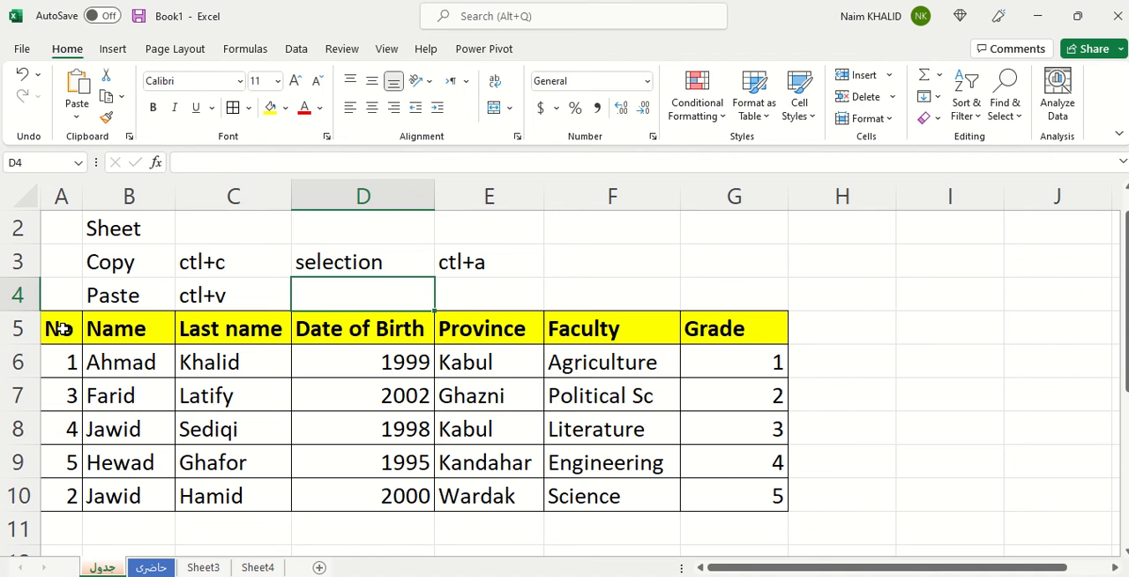
Copy the student table A5:G10 from the جدول worksheet and paste it at cell A1 of the حاضری worksheet.
left_click_drag(62, 328, 748, 501)
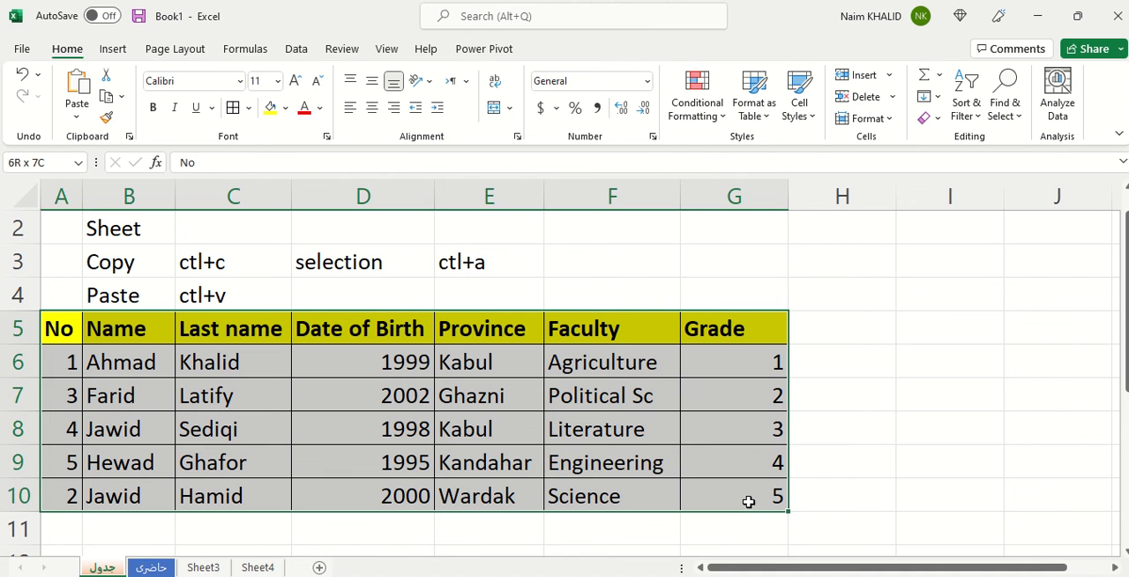
left_click_drag(748, 501, 748, 501)
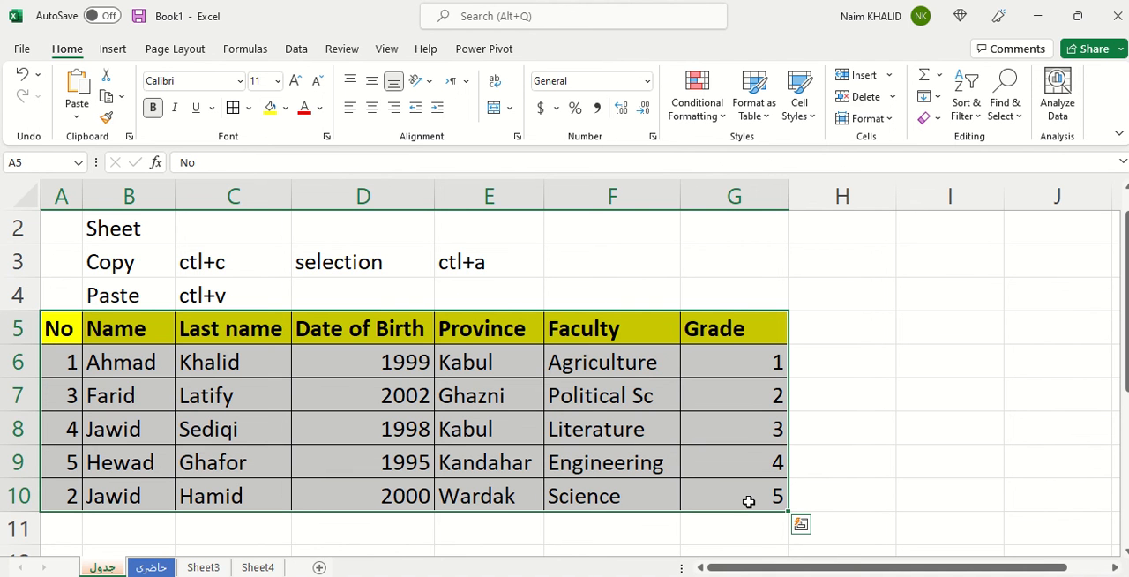
key("ctrl+c")
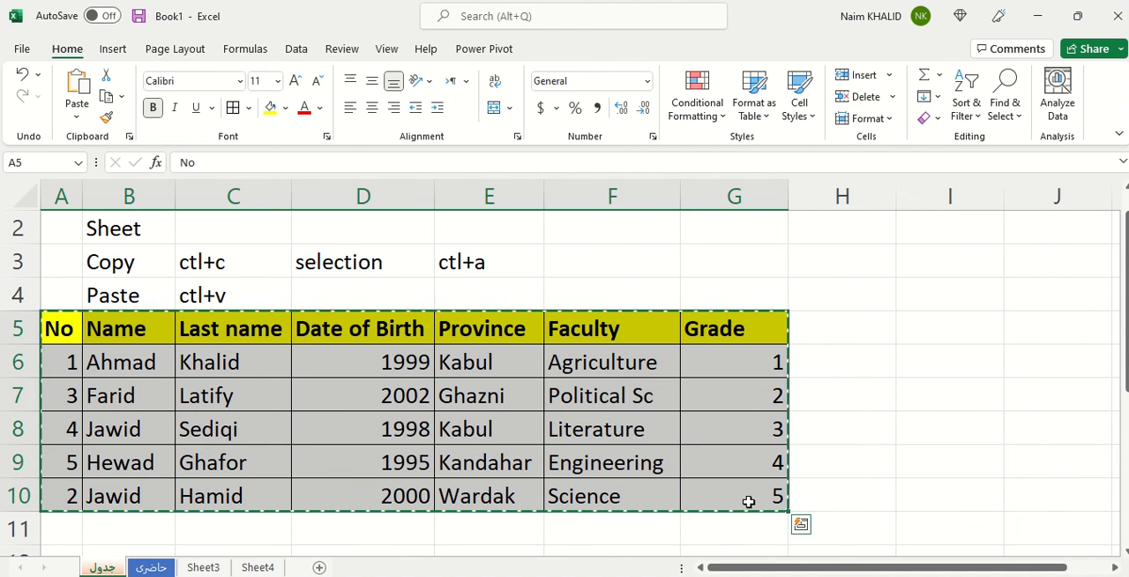
left_click(160, 568)
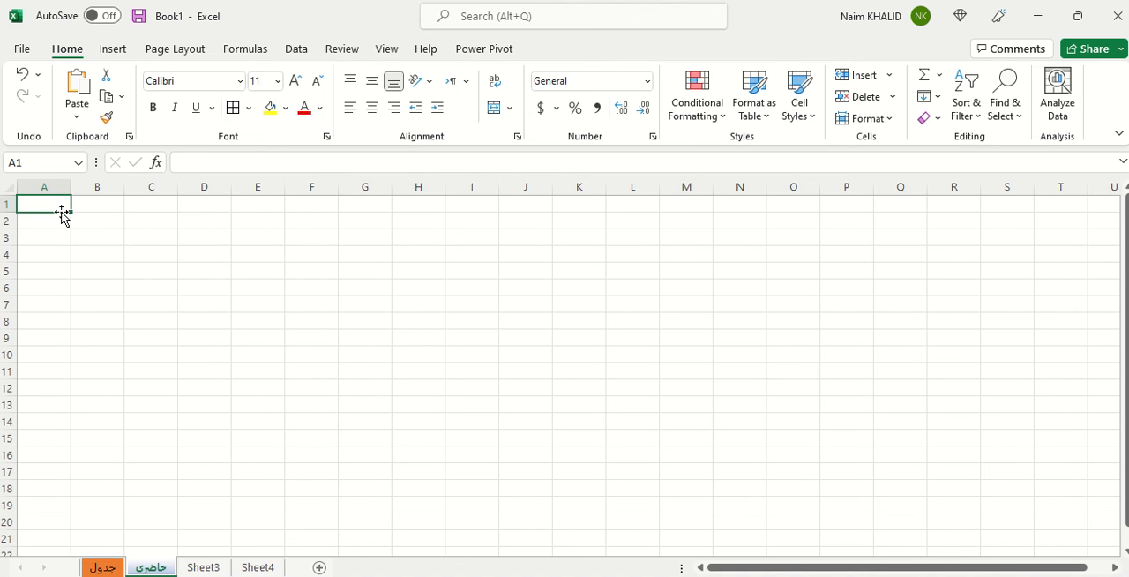
left_click(230, 253)
left_click(136, 272)
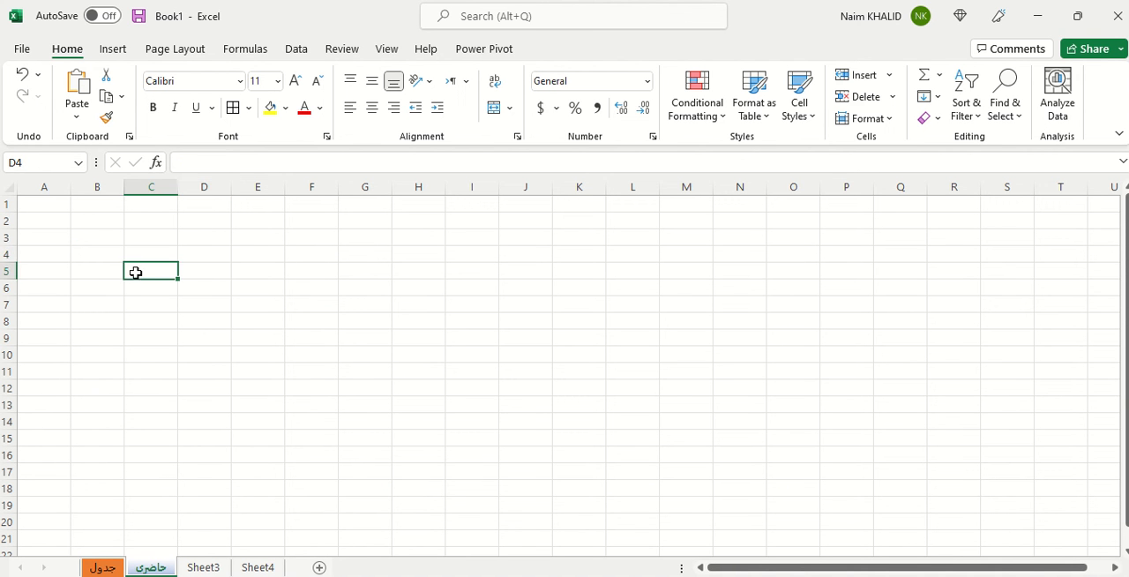
left_click(226, 248)
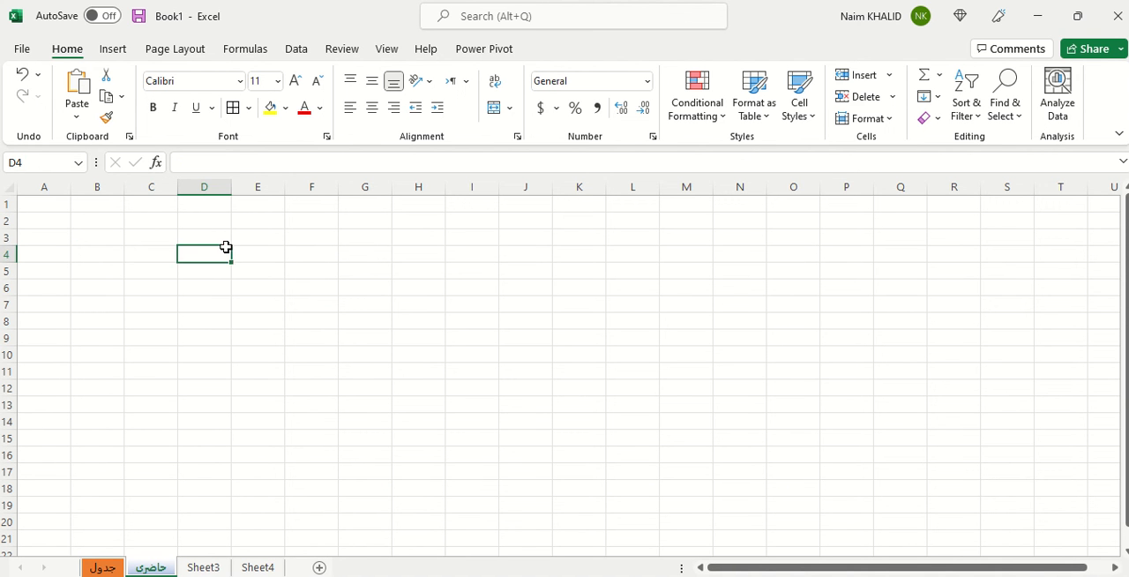
left_click(52, 204)
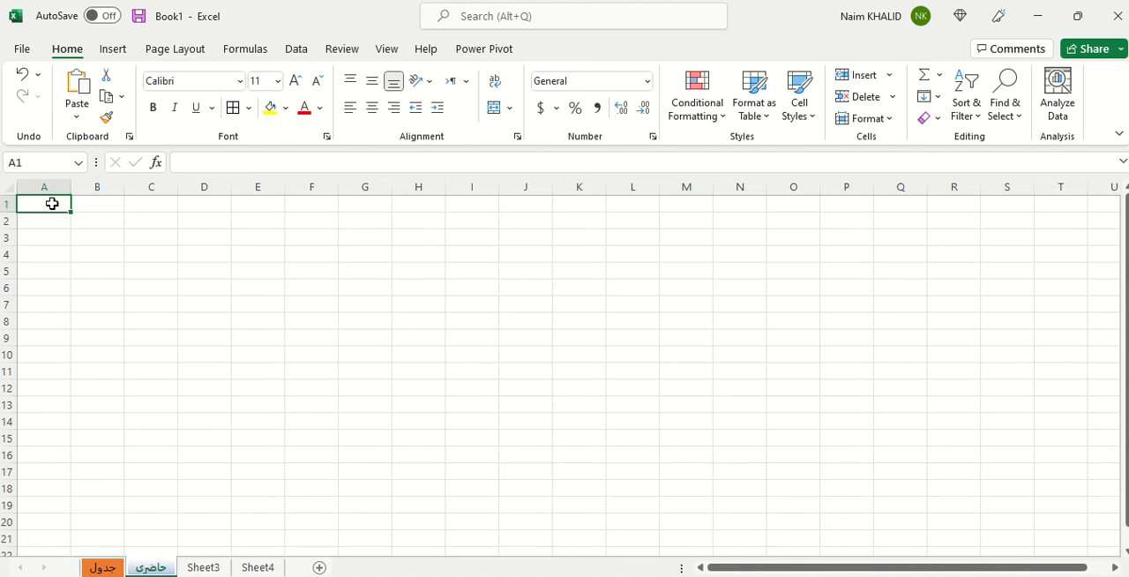
key("ctrl+v")
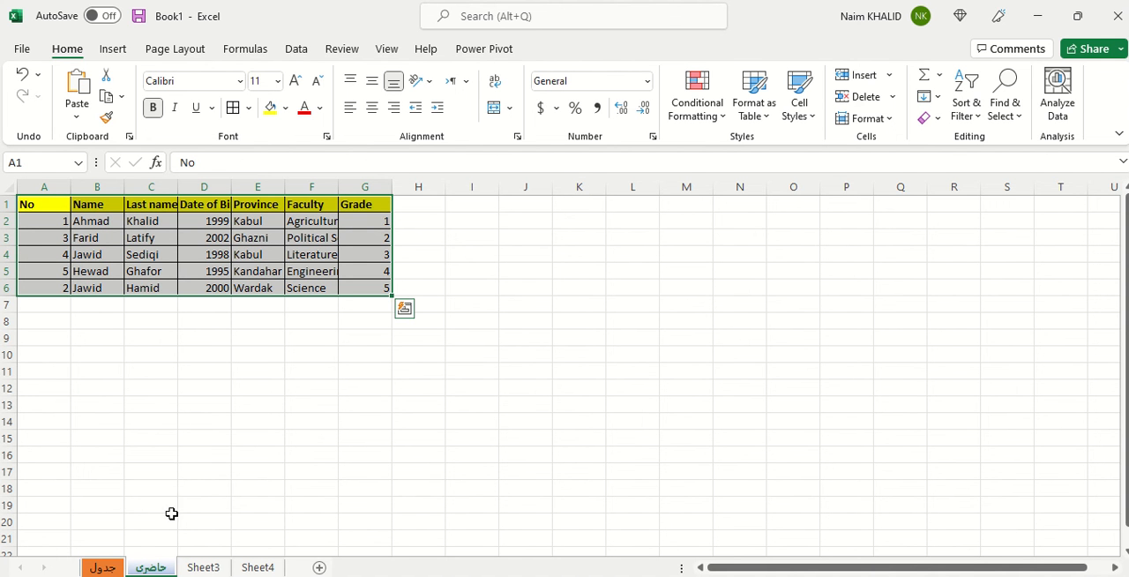
Return to the جدول worksheet and copy the shortcut notes in B3:E4.
left_click(152, 571)
left_click(102, 569)
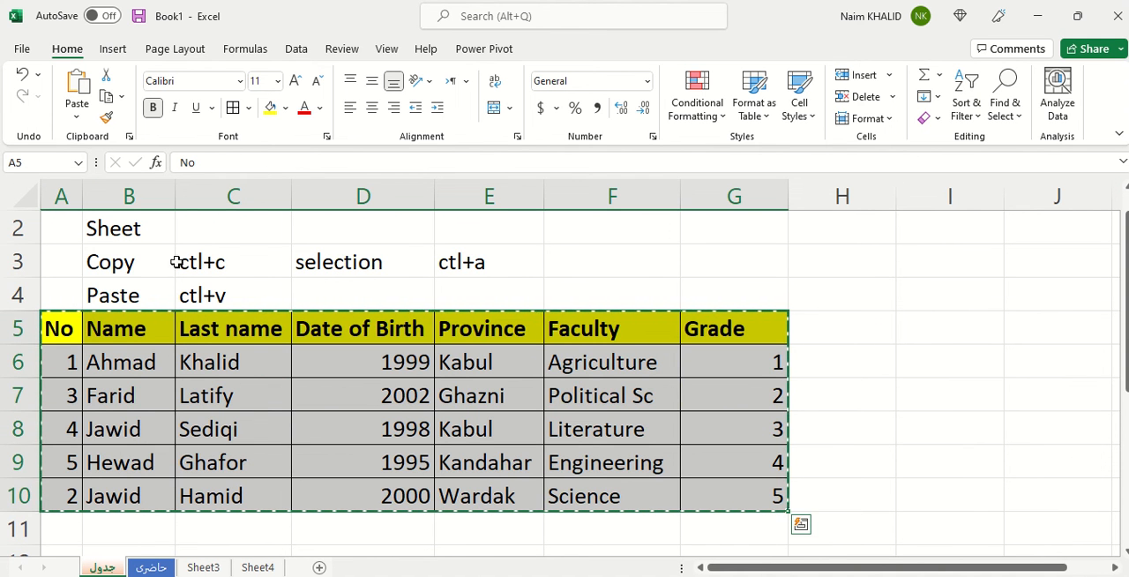
left_click(116, 258)
left_click_drag(116, 257, 462, 286)
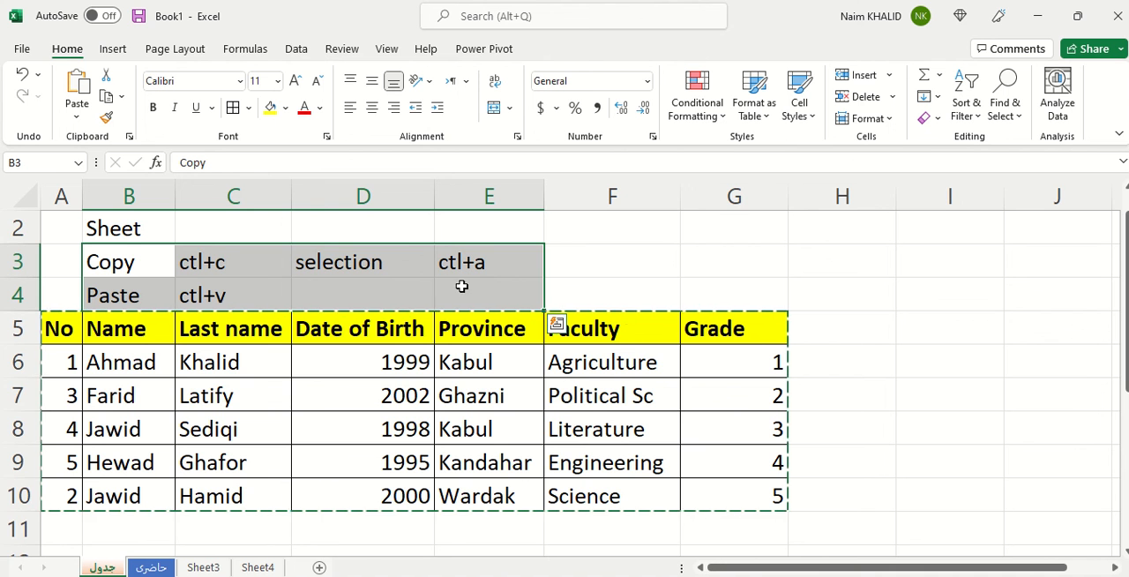
key("ctrl+c")
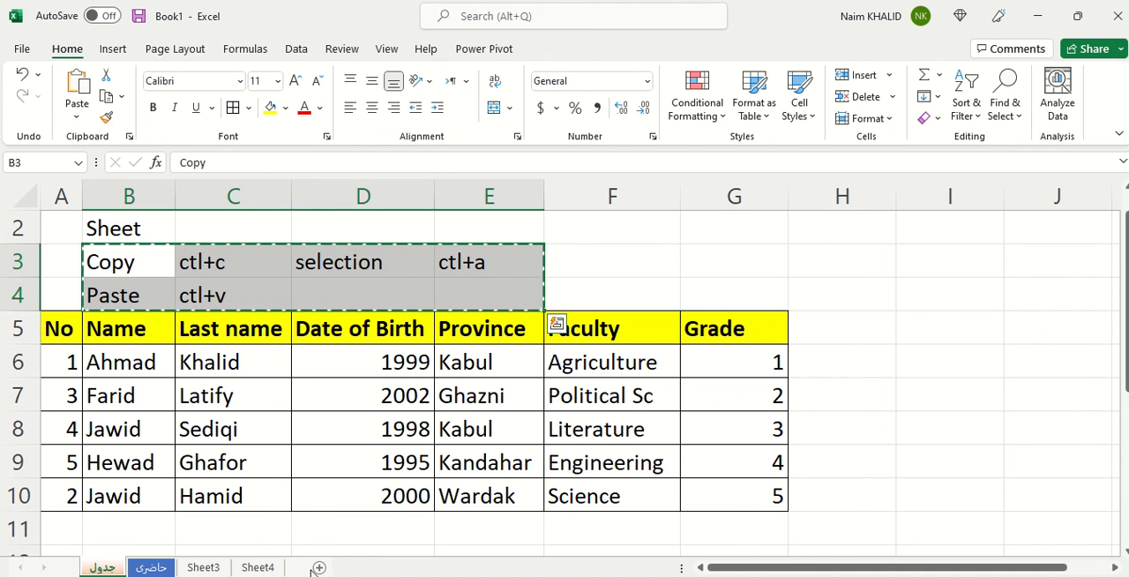
Enter the heading "short cuts" in cell A1 of Sheet3.
left_click(205, 568)
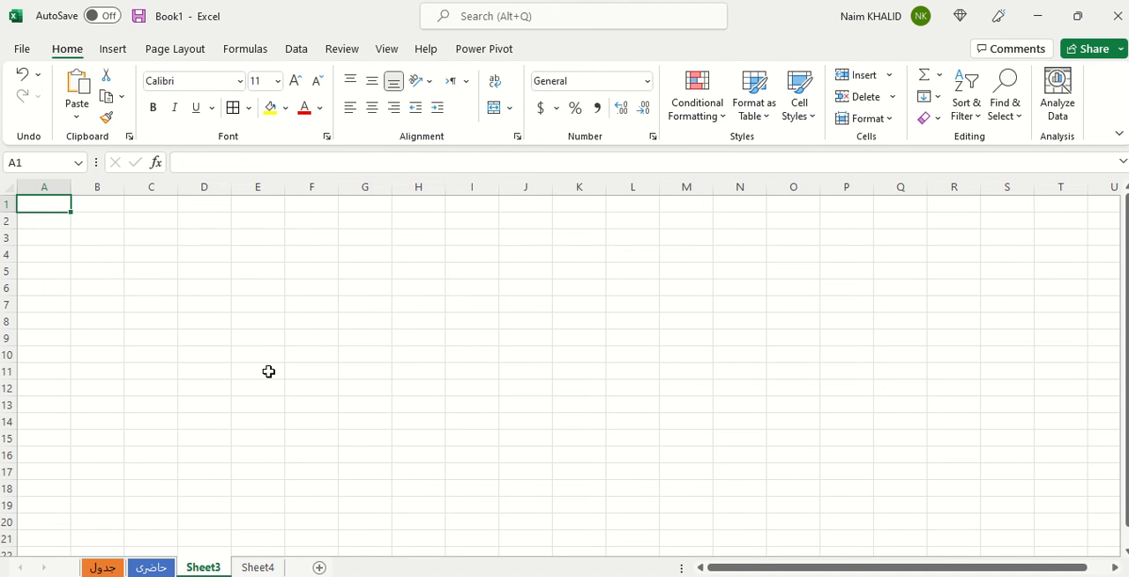
type("Formu")
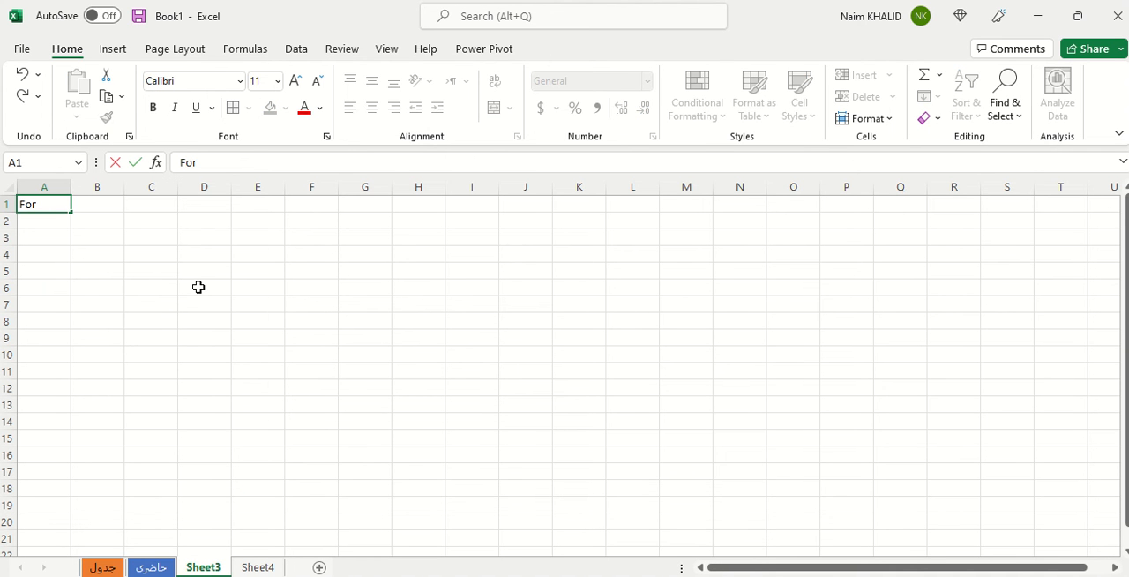
key("BackSpace")
key("BackSpace")
key("BackSpace")
key("BackSpace")
key("BackSpace")
type("short cuts")
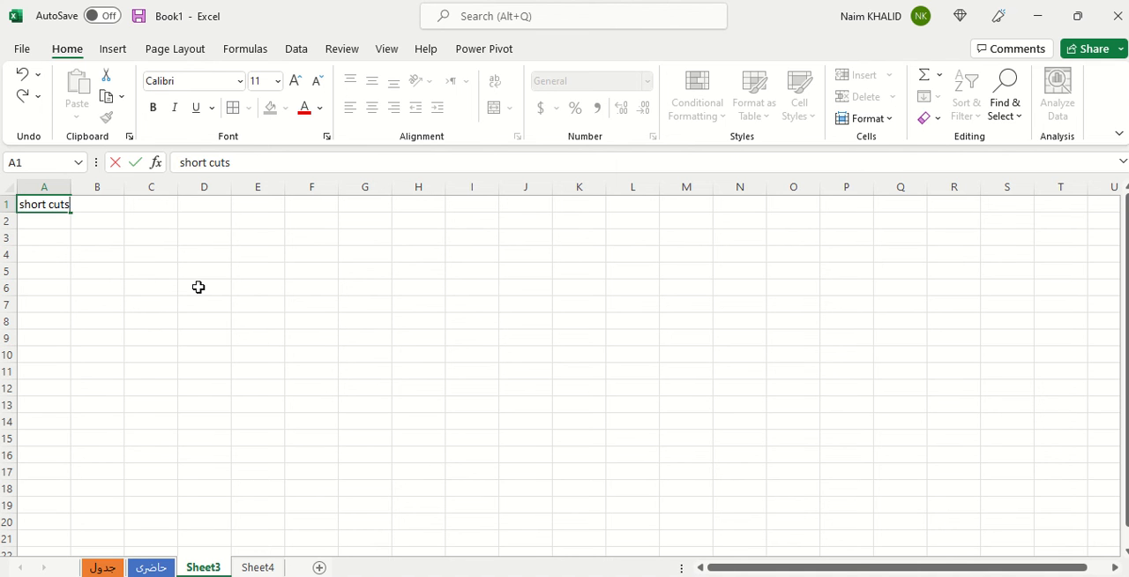
key("Return")
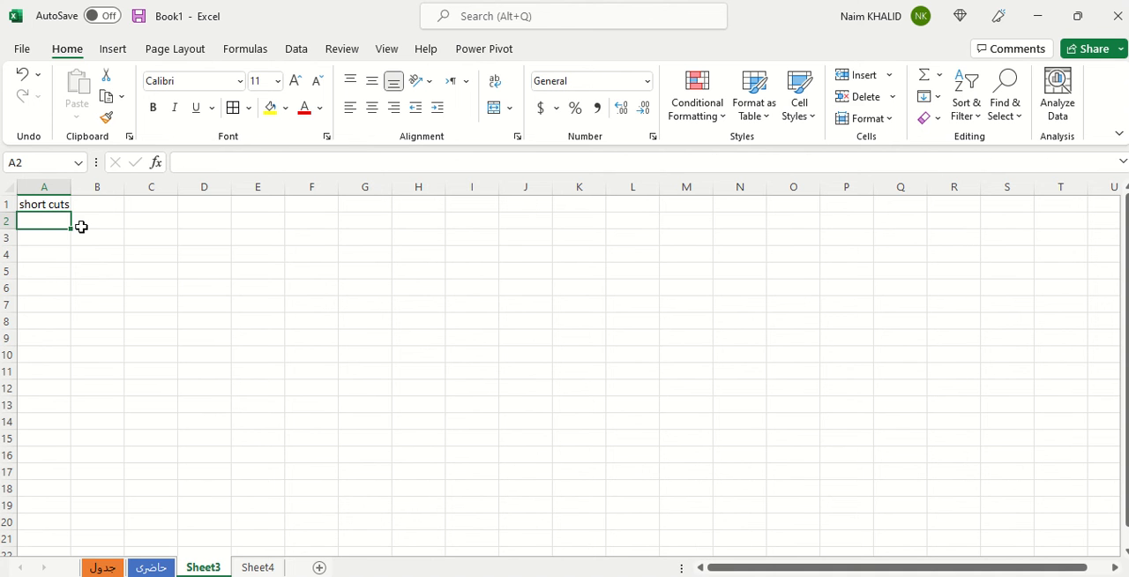
Copy the shortcut notes B3:E4 from the جدول worksheet again, paste them at cell A2 of Sheet3, and select A2:C3 there.
left_click(104, 567)
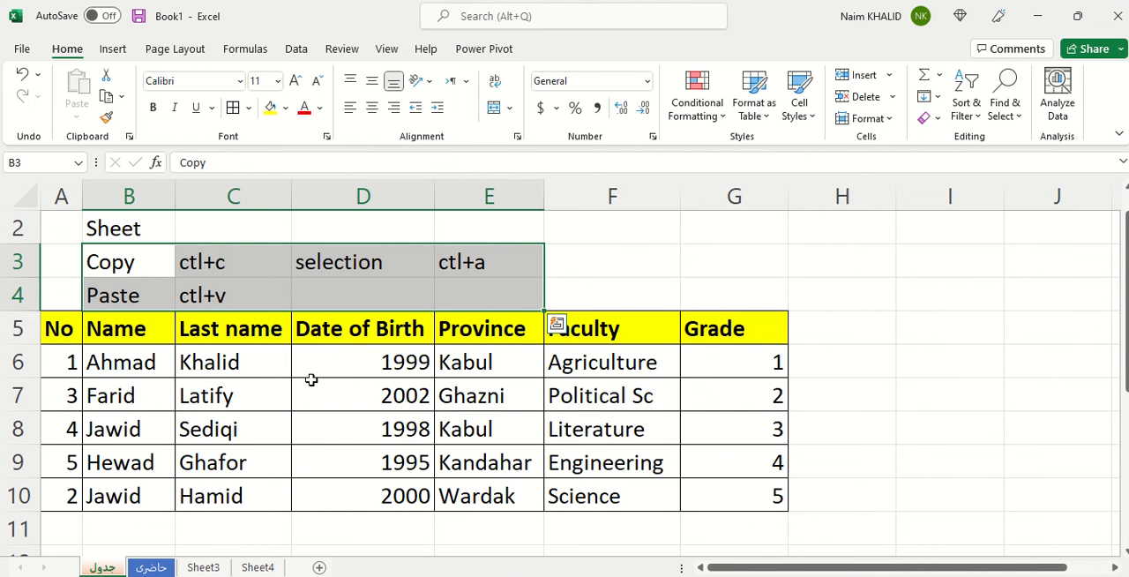
key("ctrl+c")
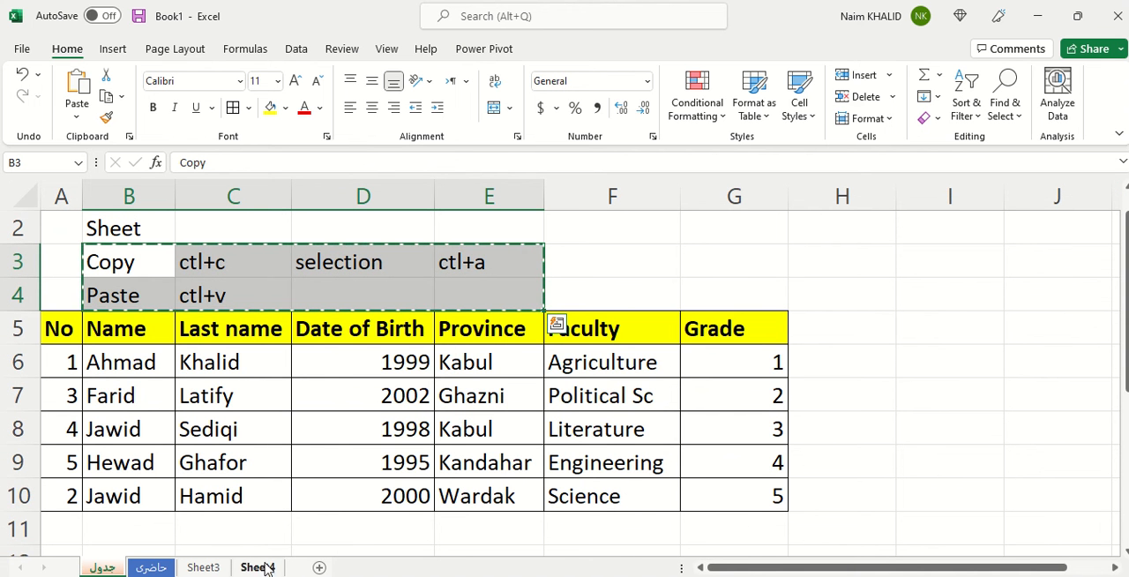
left_click(204, 567)
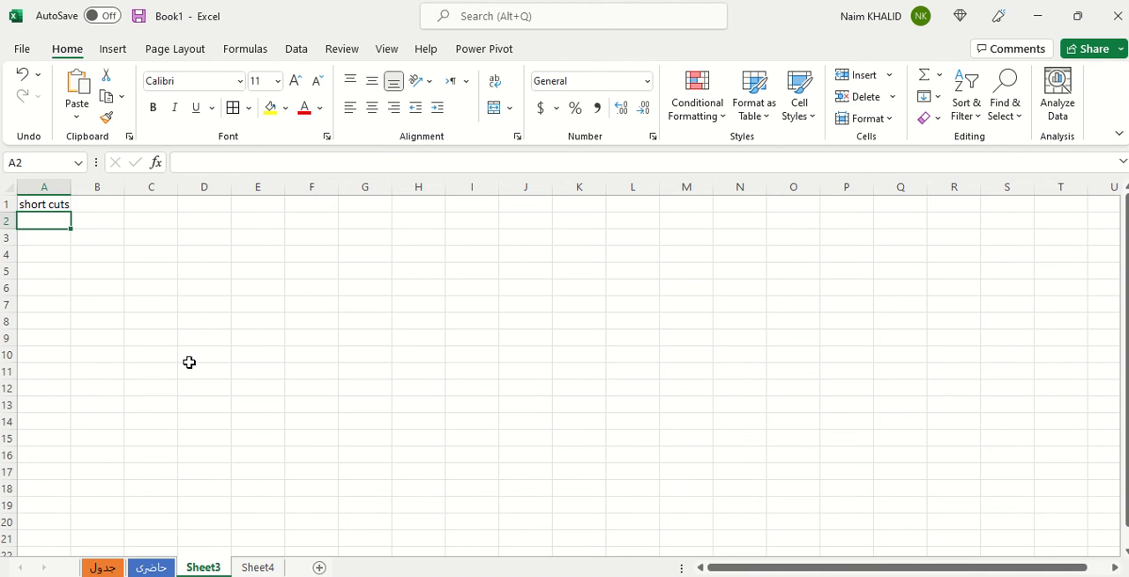
key("ctrl+v")
left_click(104, 270)
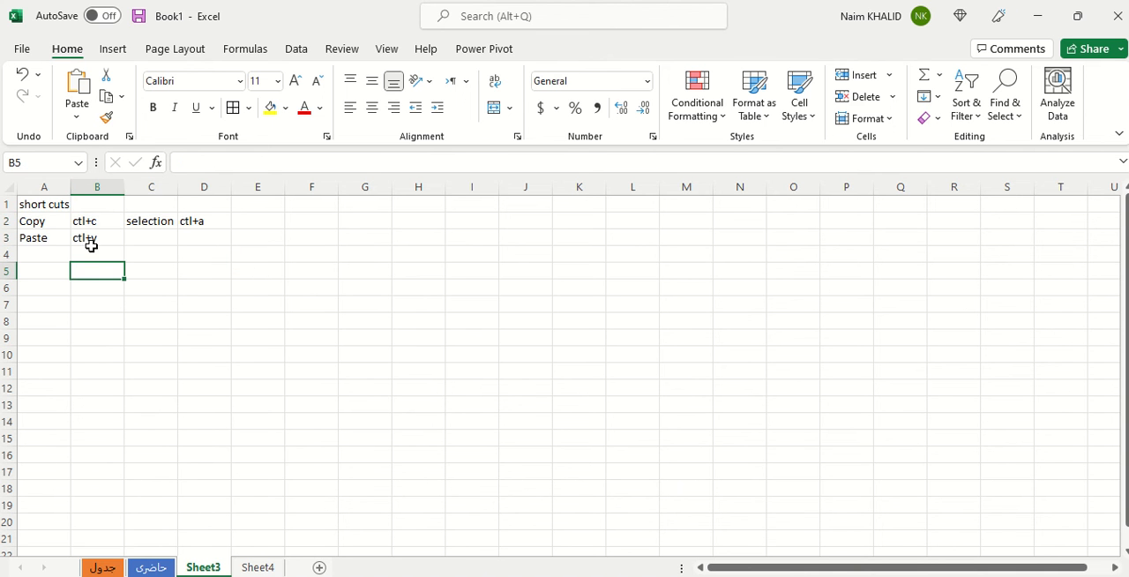
left_click_drag(42, 221, 169, 239)
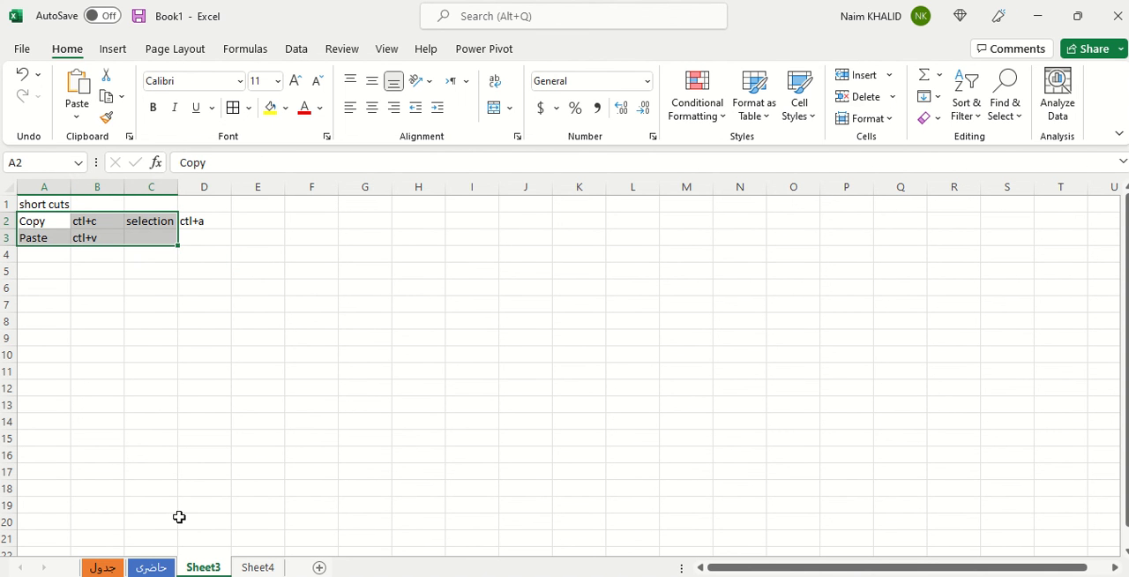